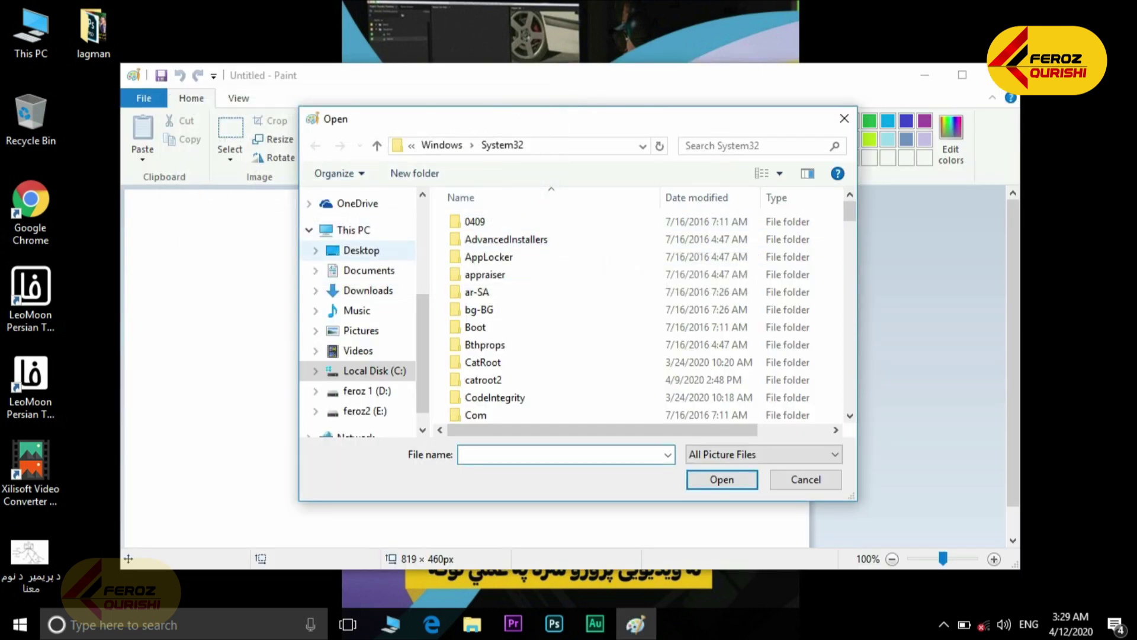
# Step: Open the Premiere diagram picture saved on the Desktop and maximize its window
pyautogui.click(361, 250)
pyautogui.doubleClick(592, 245)
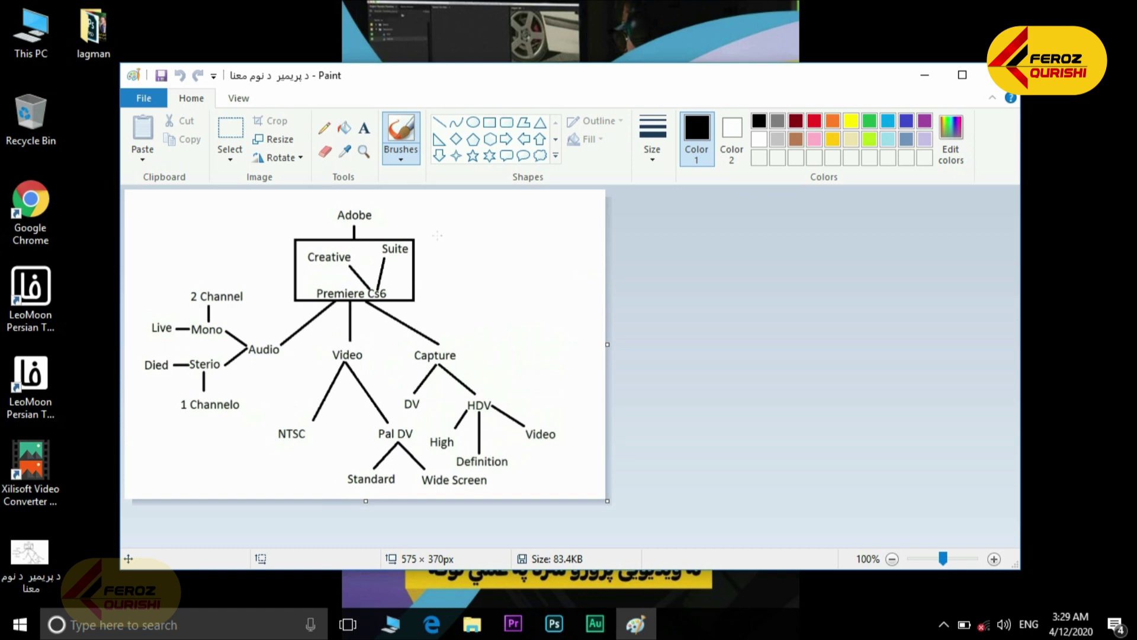
pyautogui.click(962, 75)
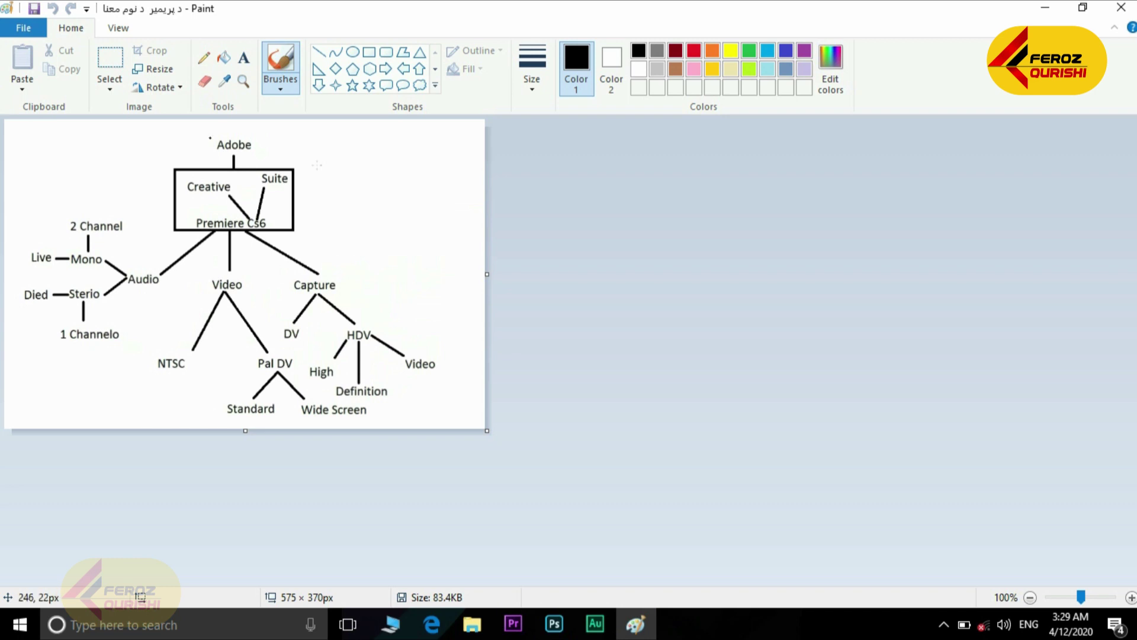
# Step: Undo the stray brush mark and frame the words Adobe, Premiere, Creative and Suite with separate black outlined rectangles
pyautogui.moveTo(200, 131); pyautogui.dragTo(224, 157)
pyautogui.hotkey('ctrl', 'z')
pyautogui.click(369, 52)
pyautogui.moveTo(190, 129); pyautogui.dragTo(278, 159)
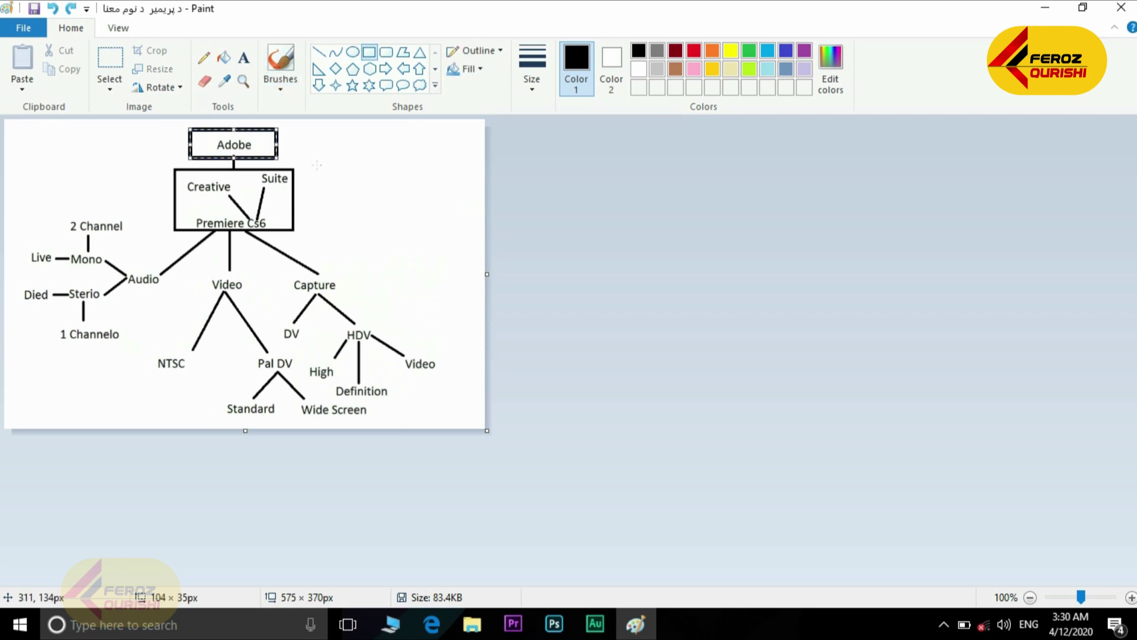
pyautogui.moveTo(187, 213); pyautogui.dragTo(240, 235)
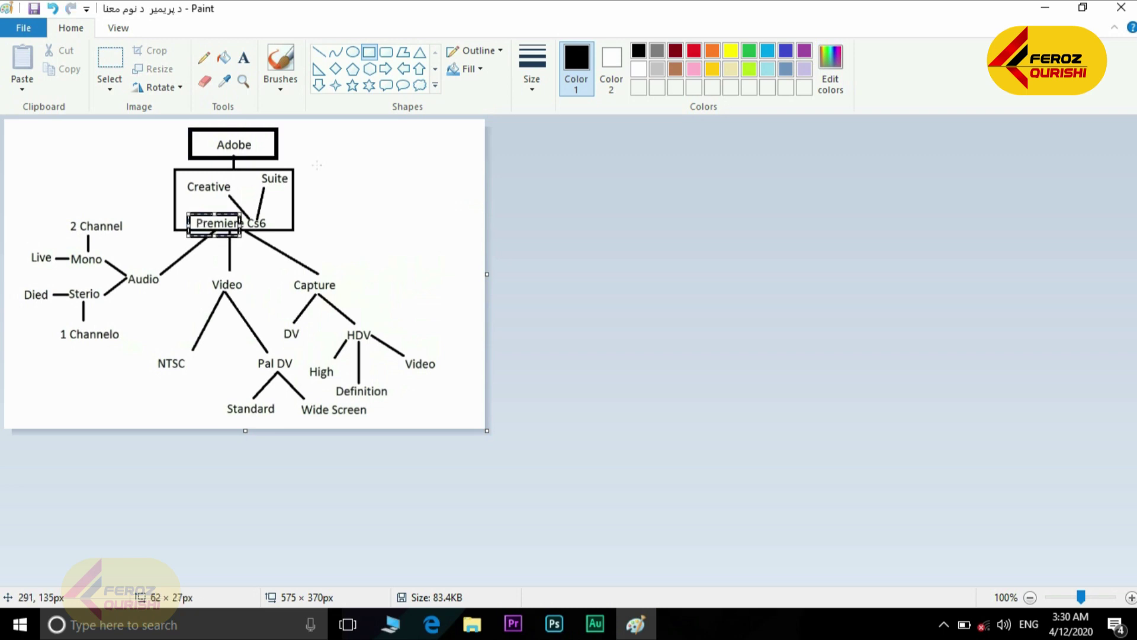
pyautogui.moveTo(180, 176); pyautogui.dragTo(236, 198)
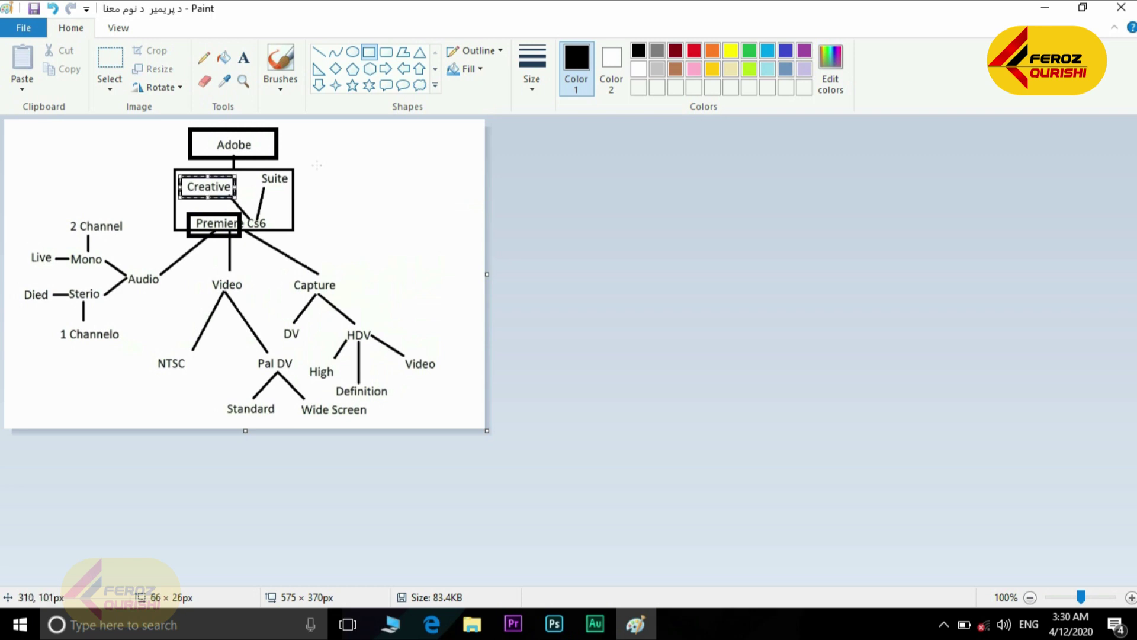
pyautogui.moveTo(248, 160); pyautogui.dragTo(301, 194)
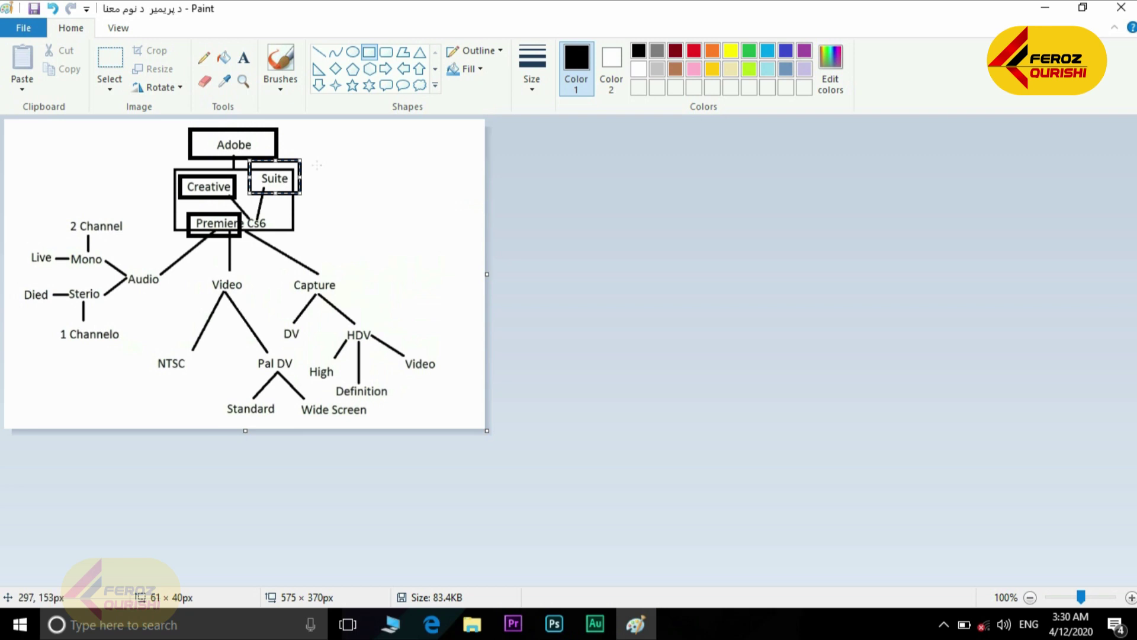
# Step: Frame the three main branch labels Capture, Video and Audio with black outlined rectangles
pyautogui.moveTo(278, 265); pyautogui.dragTo(352, 298)
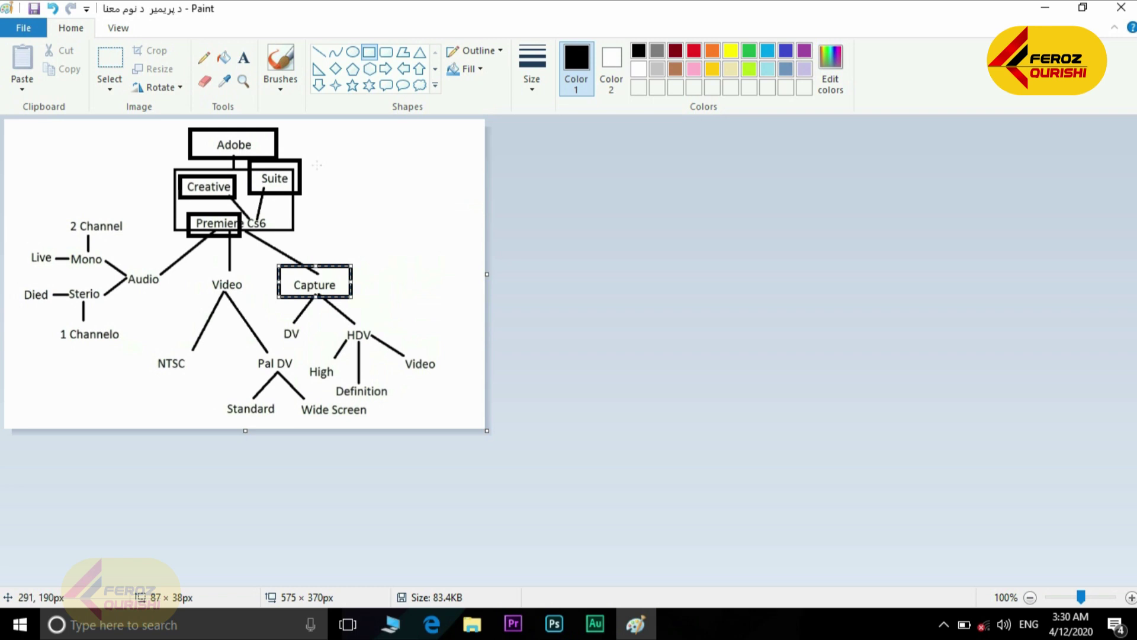
pyautogui.moveTo(194, 268); pyautogui.dragTo(260, 295)
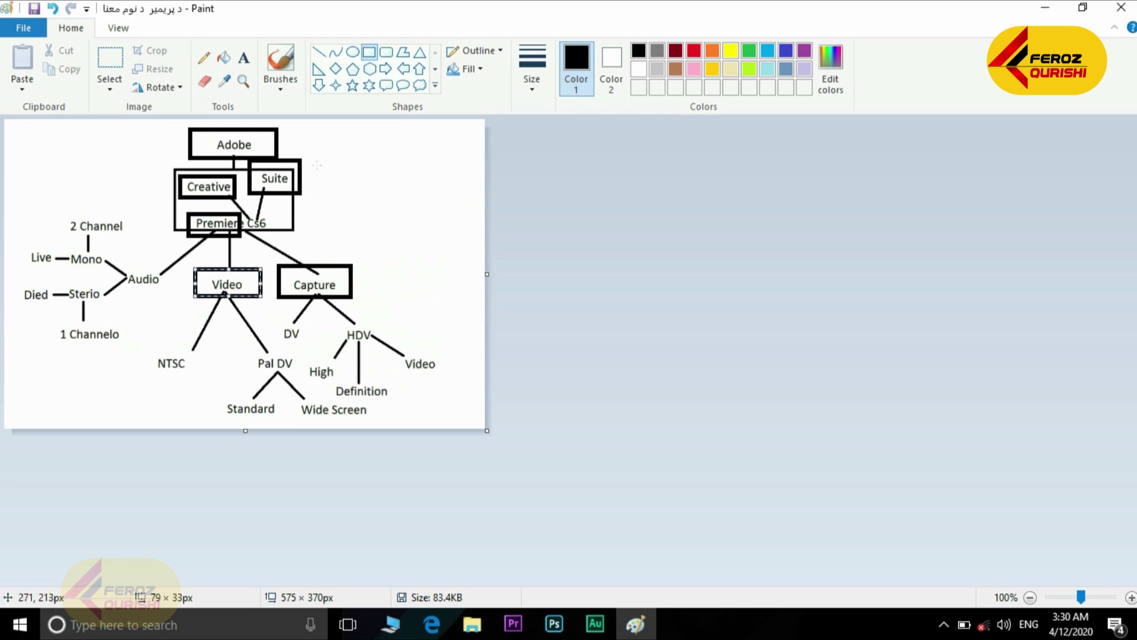
pyautogui.moveTo(113, 263); pyautogui.dragTo(170, 295)
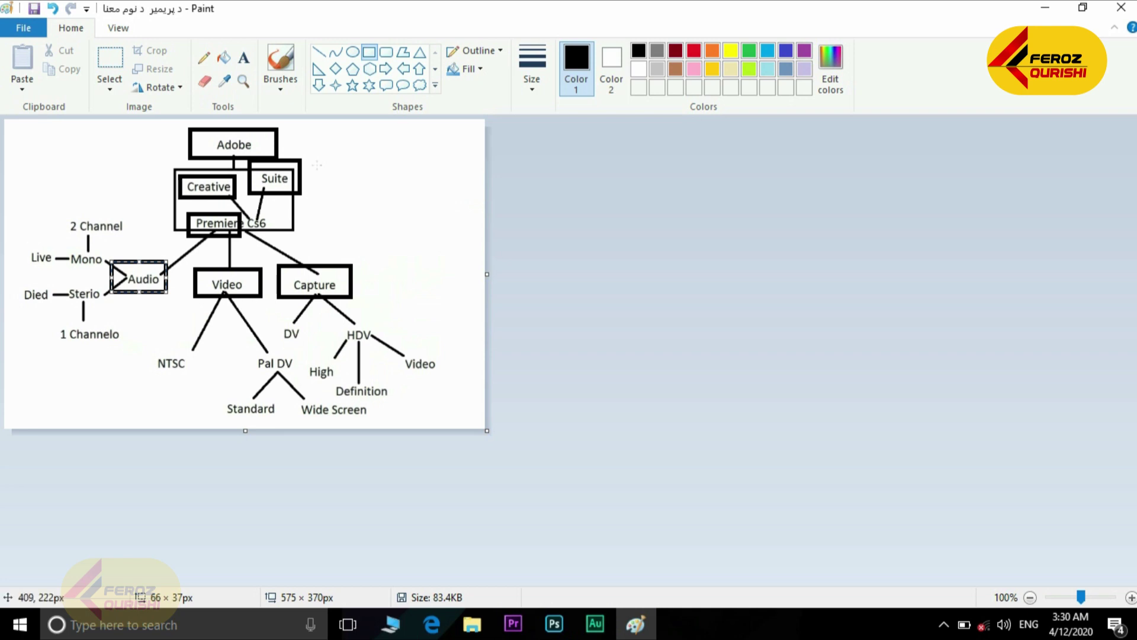
# Step: Outline the labels beneath Capture with rectangles: DV, HDV, Video, Definition and High
pyautogui.moveTo(274, 317); pyautogui.dragTo(383, 346)
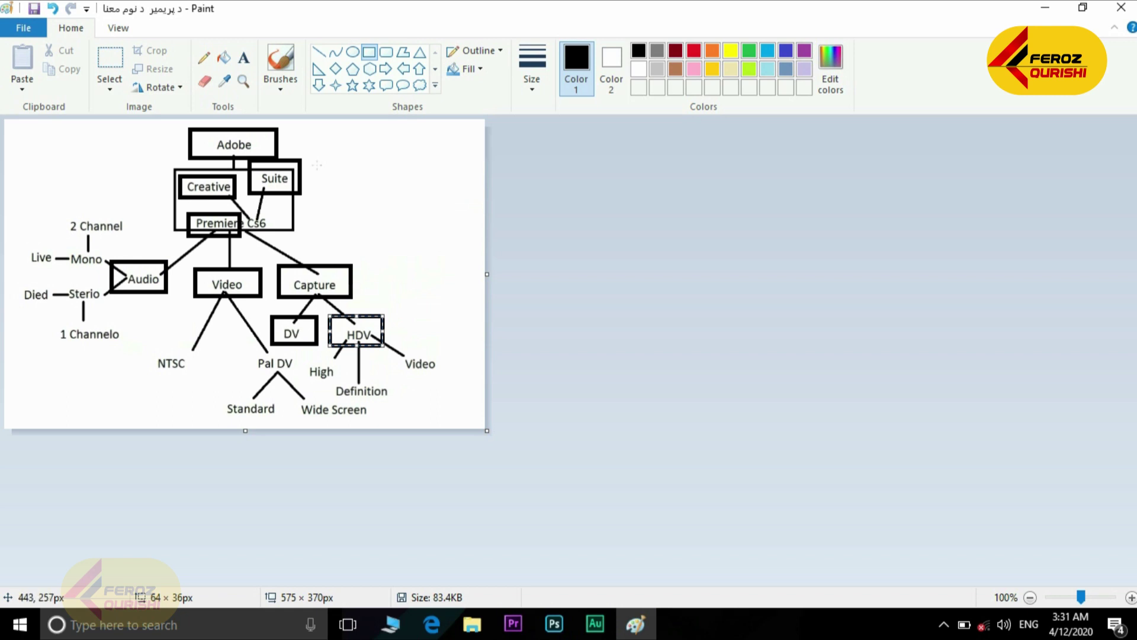
pyautogui.moveTo(397, 344); pyautogui.dragTo(448, 376)
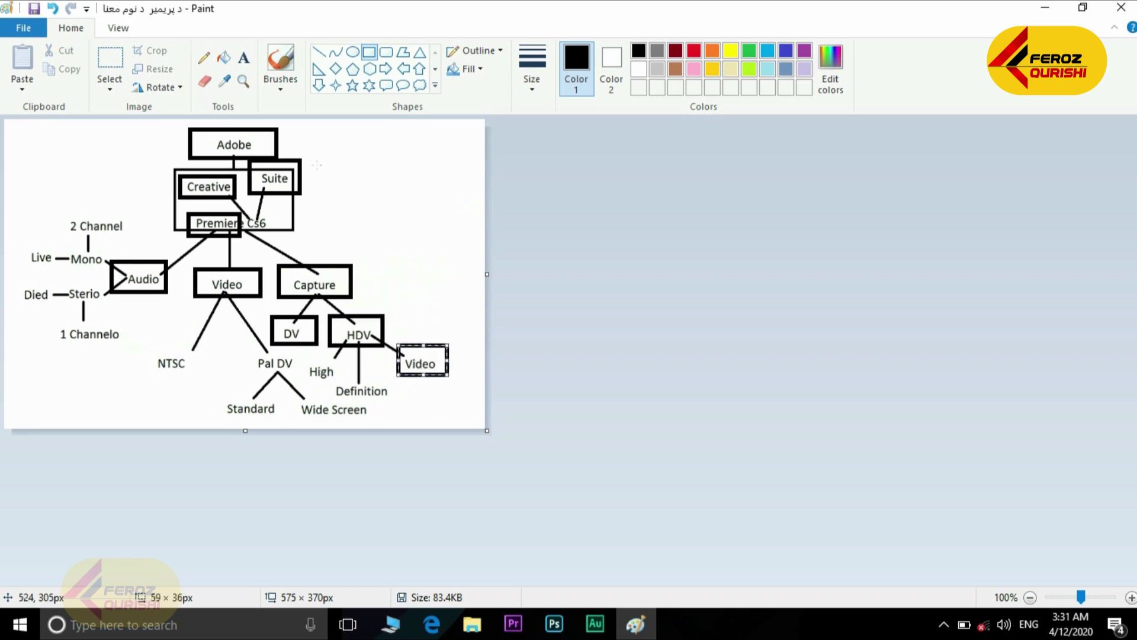
pyautogui.moveTo(327, 380); pyautogui.dragTo(404, 400)
pyautogui.moveTo(298, 355); pyautogui.dragTo(336, 378)
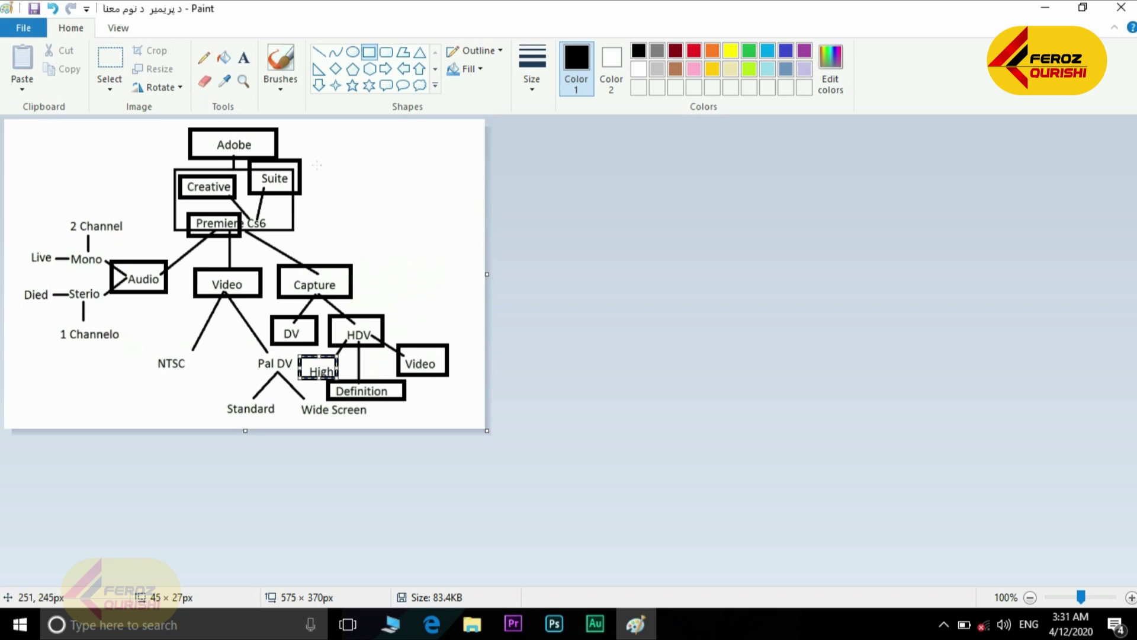
# Step: Outline NTSC, Pal DV, Standard and Wide Screen beneath the Video branch with black rectangles
pyautogui.moveTo(143, 343)
pyautogui.mouseDown()
pyautogui.moveTo(177, 379)
pyautogui.moveTo(208, 375)
pyautogui.moveTo(244, 346)
pyautogui.moveTo(296, 372)
pyautogui.mouseUp()
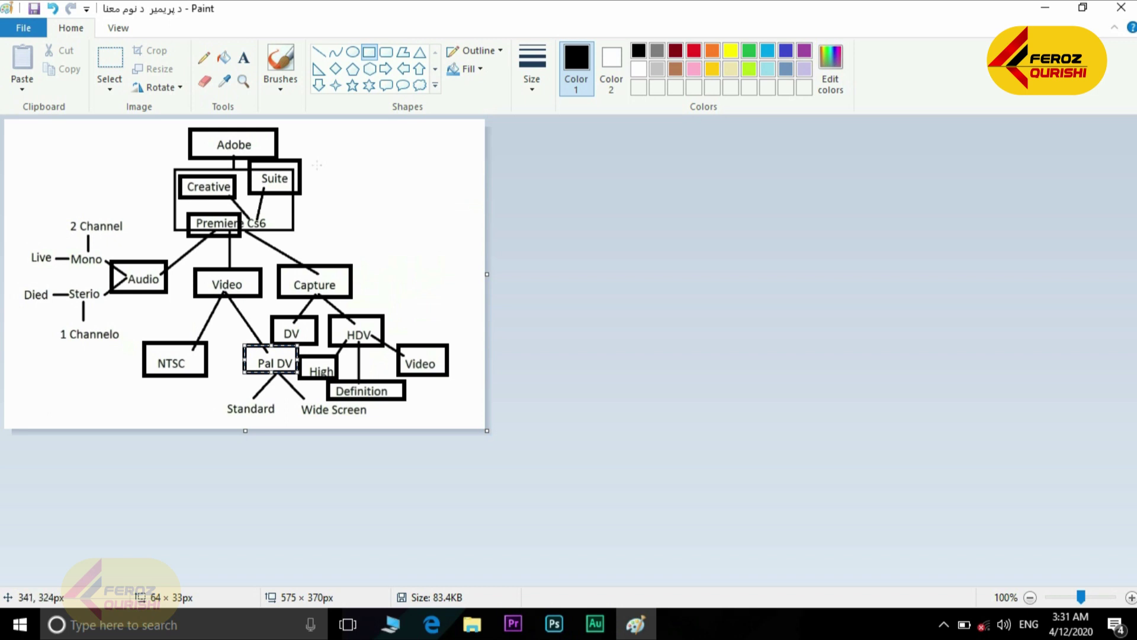
pyautogui.moveTo(221, 394); pyautogui.dragTo(354, 426)
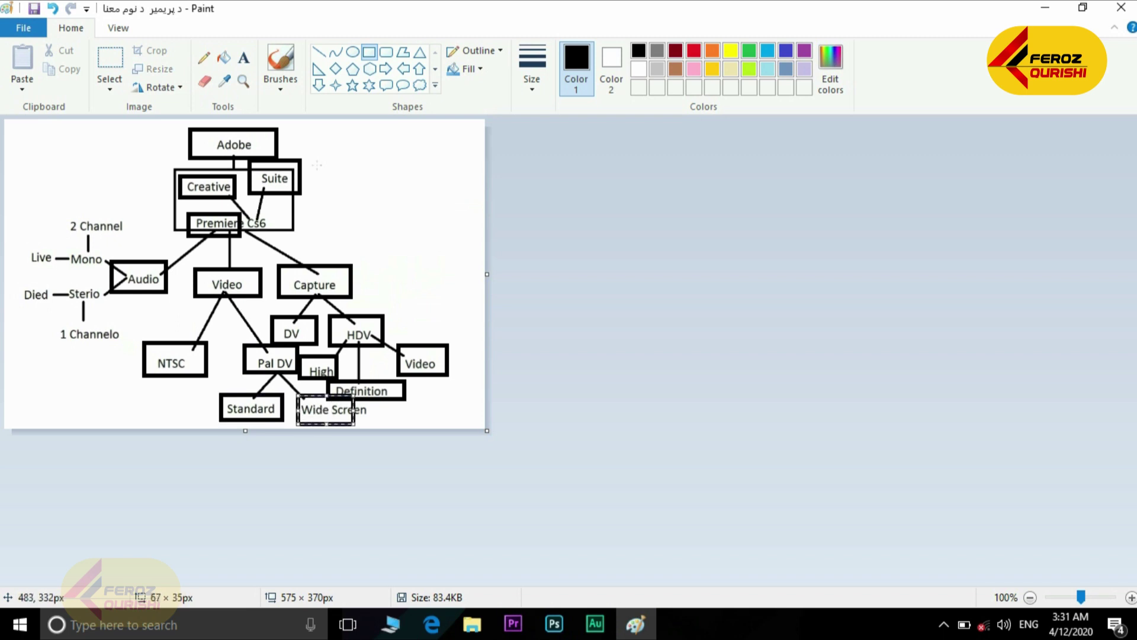
pyautogui.click(503, 261)
# Step: Draw two empty rectangles in the blank area beside Suite, about 60 × 57 px and, below it, about 136 × 50 px
pyautogui.moveTo(341, 146); pyautogui.dragTo(391, 194)
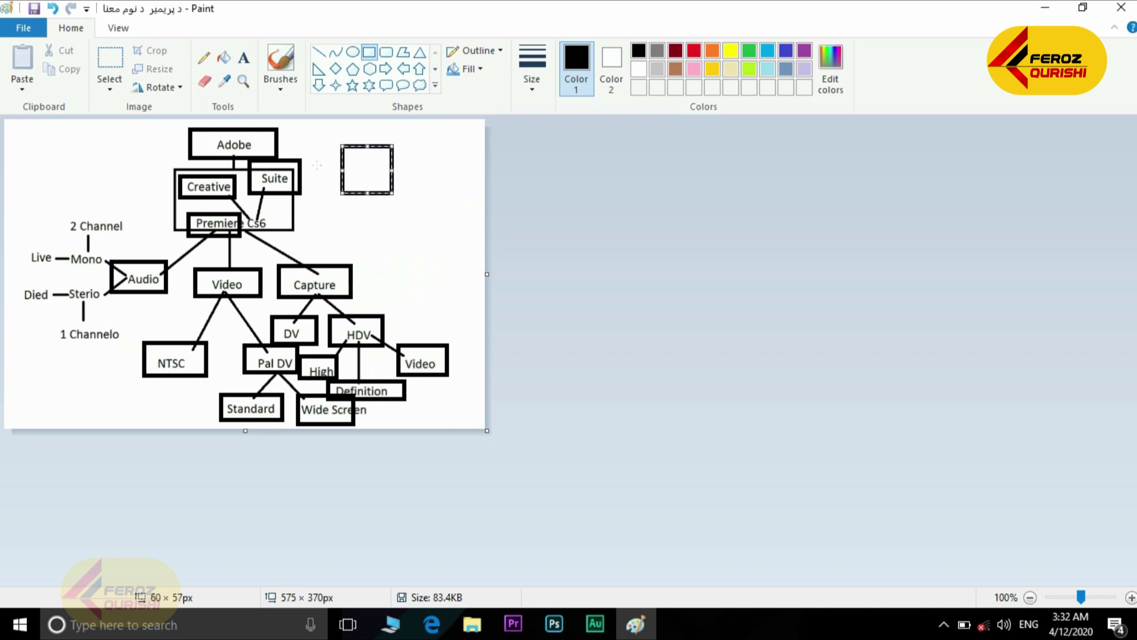
pyautogui.moveTo(349, 209); pyautogui.dragTo(463, 251)
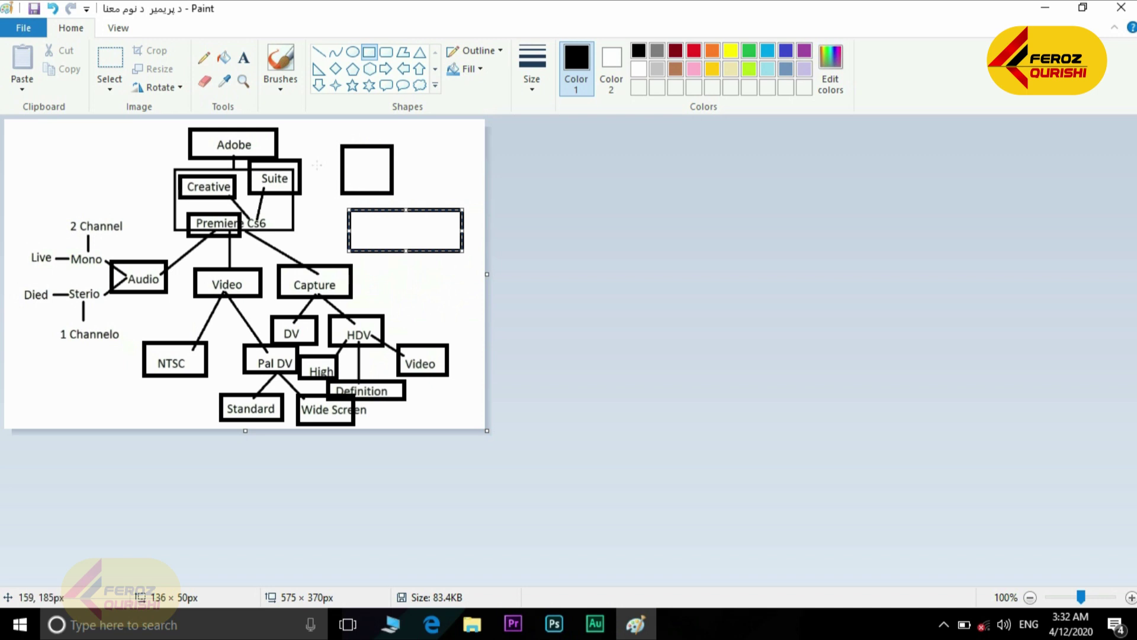
# Step: Outline the Audio branch labels Mono, 2 Channel, Sterio, 1 Channelo, Died and Live with black rectangles
pyautogui.moveTo(62, 248); pyautogui.dragTo(106, 270)
pyautogui.moveTo(60, 210); pyautogui.dragTo(130, 237)
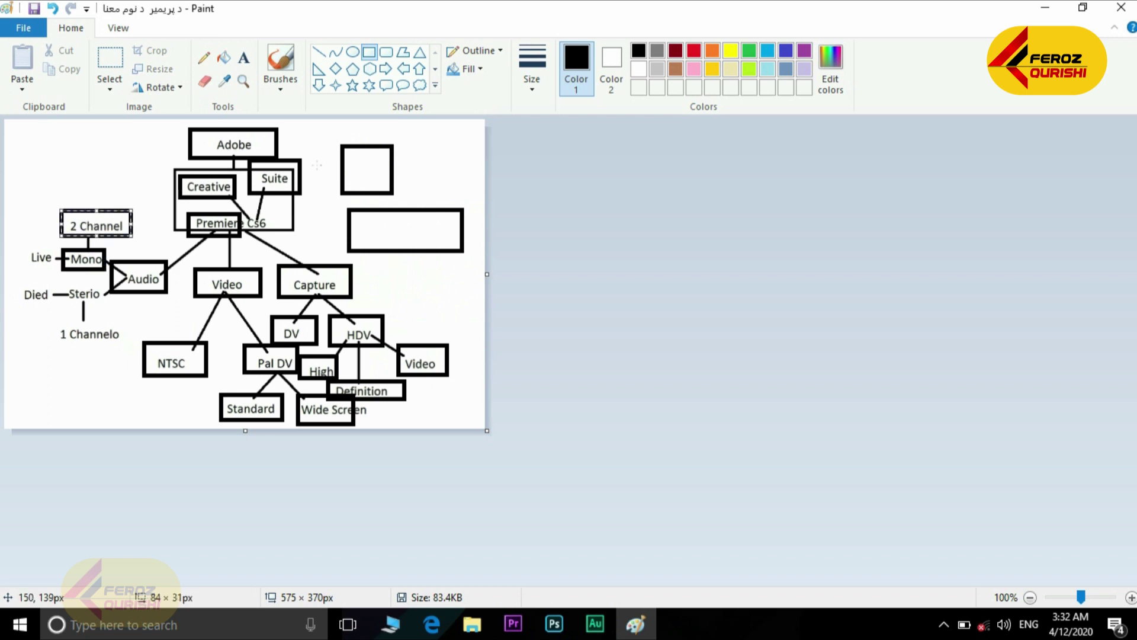
pyautogui.moveTo(60, 281); pyautogui.dragTo(104, 306)
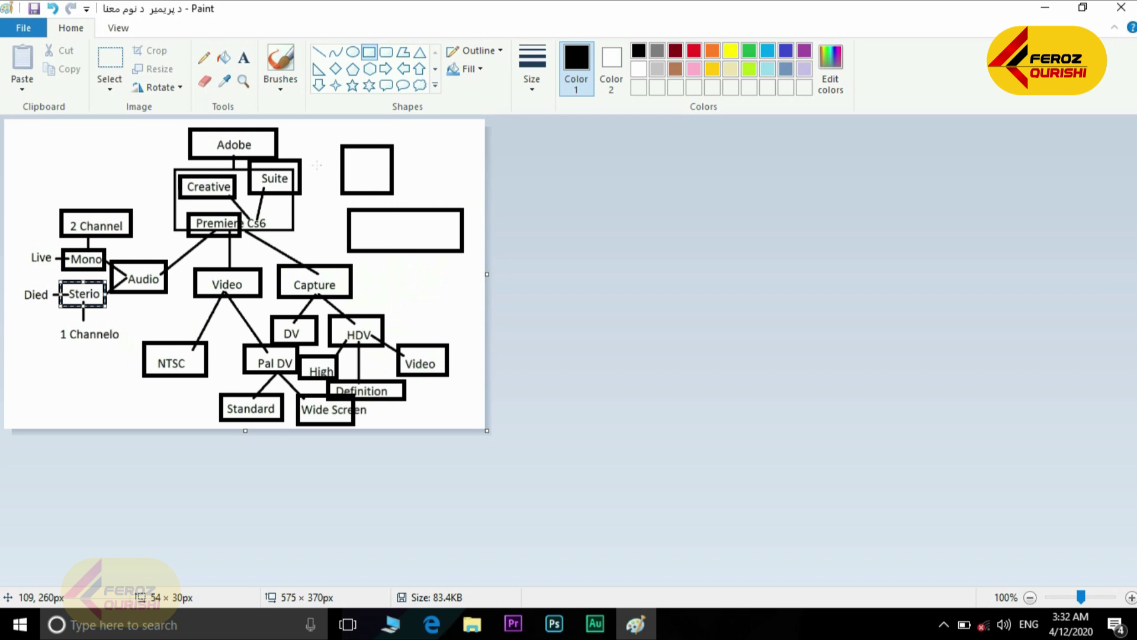
pyautogui.moveTo(50, 322); pyautogui.dragTo(129, 350)
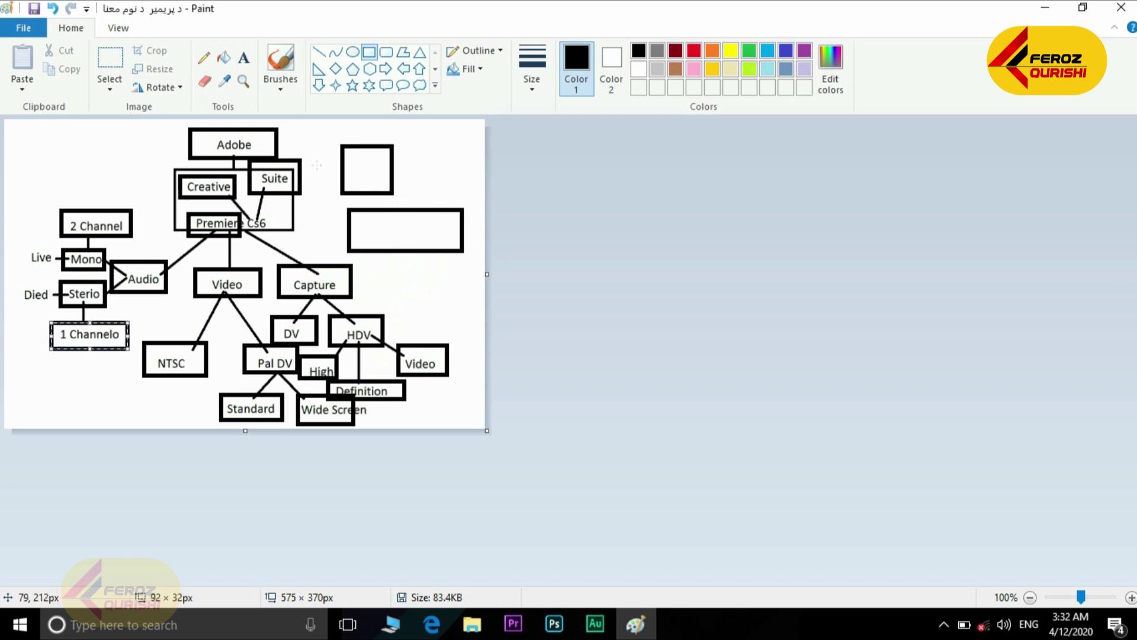
pyautogui.moveTo(15, 283); pyautogui.dragTo(54, 308)
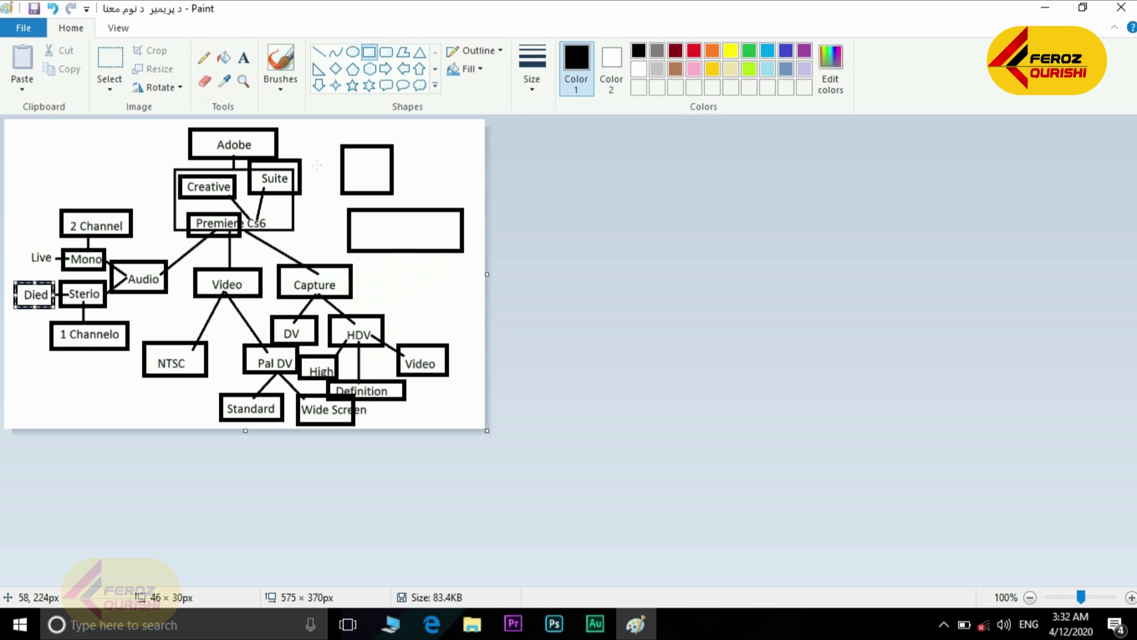
pyautogui.moveTo(12, 239); pyautogui.dragTo(56, 269)
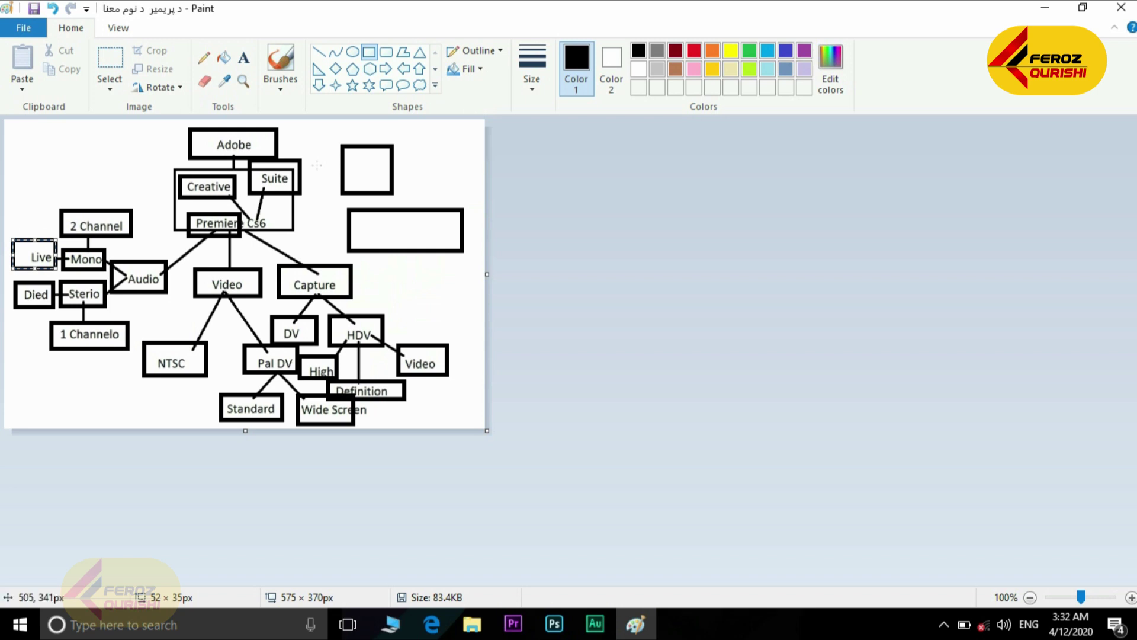
# Step: Close the annotated diagram without saving the changes
pyautogui.hotkey('alt', 'F4')
pyautogui.press('n')
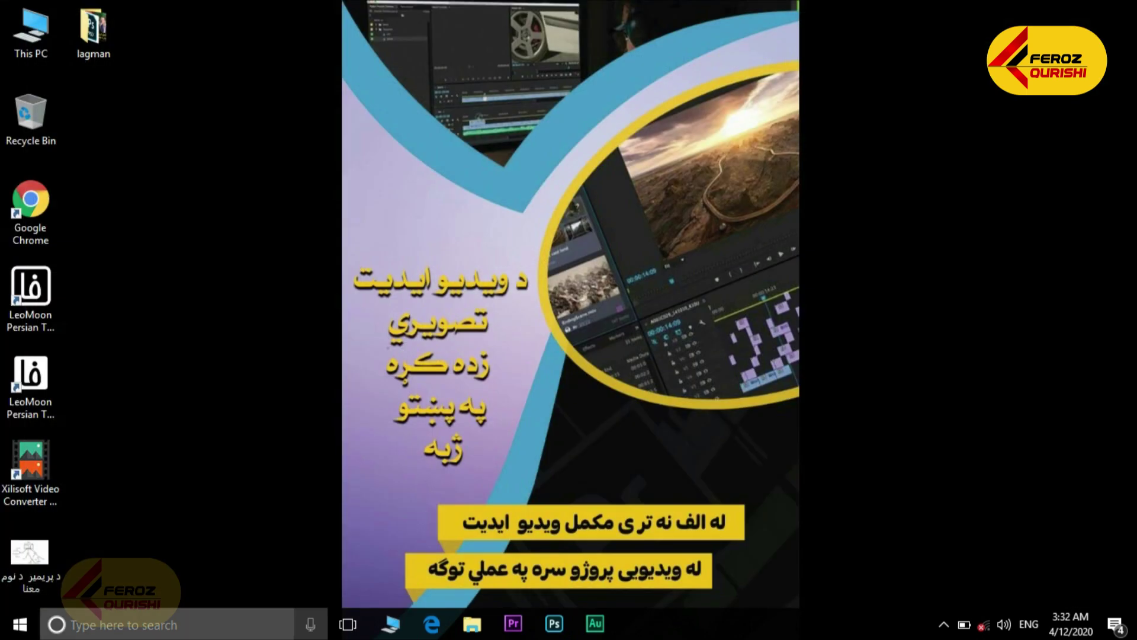
# Step: Search Windows for "adobe" and launch Adobe Premiere Pro CS6
pyautogui.press('super+s')
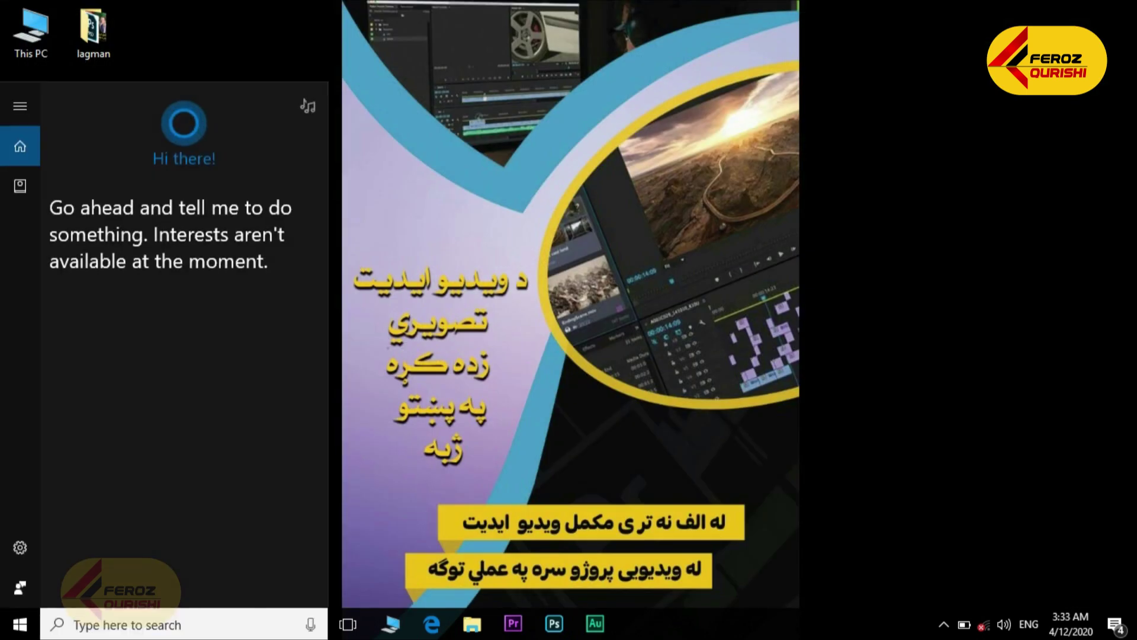
pyautogui.write('ado')
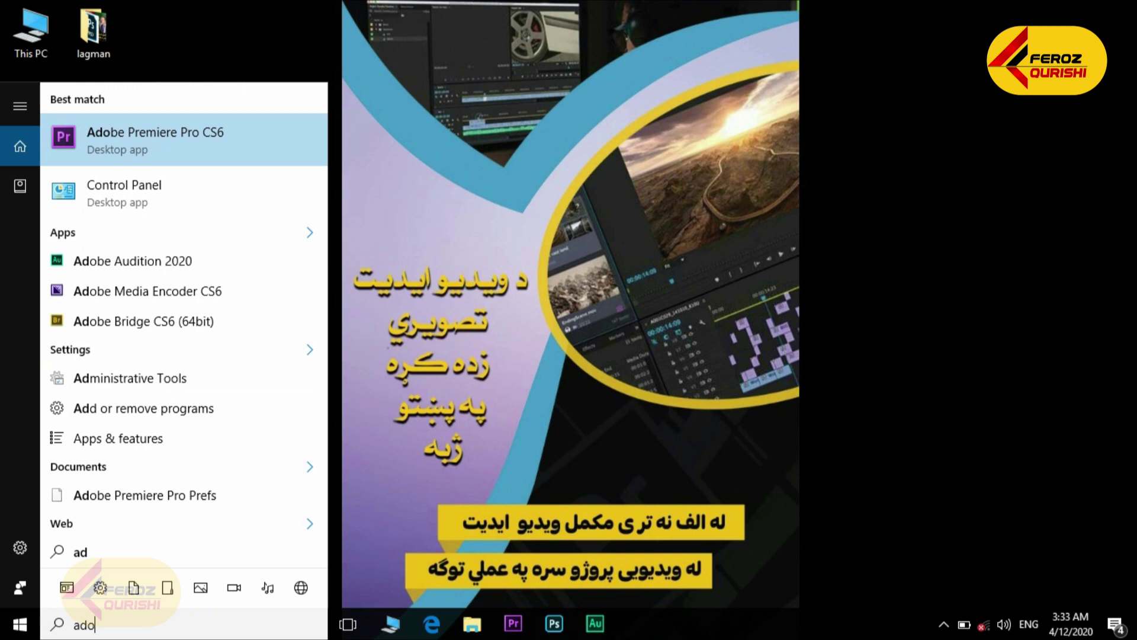
pyautogui.write('be')
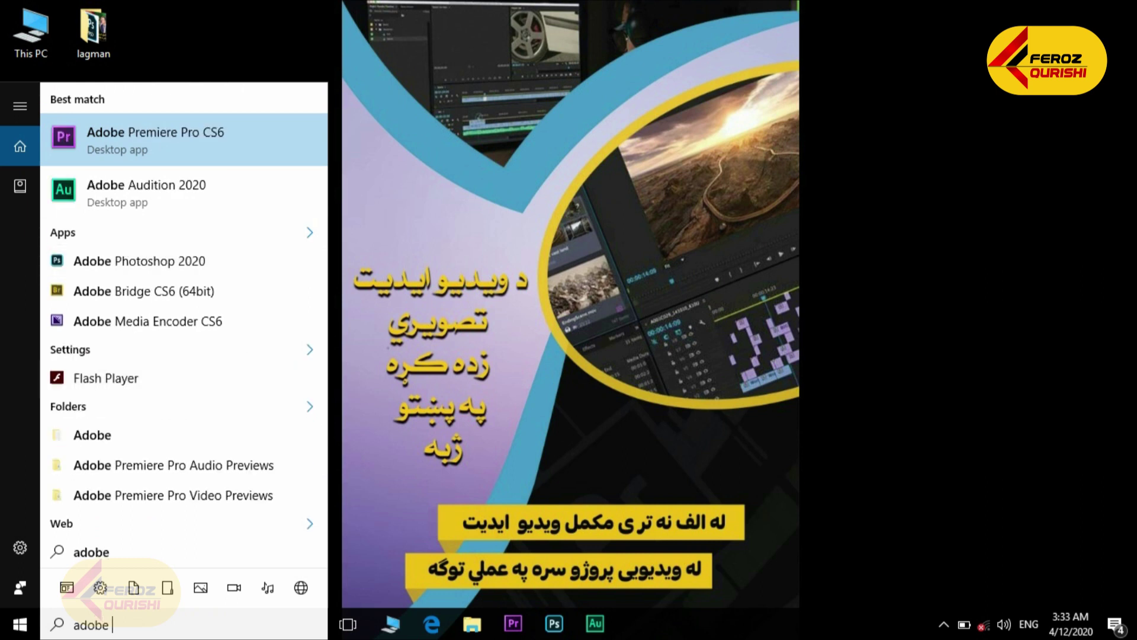
pyautogui.press('Return')
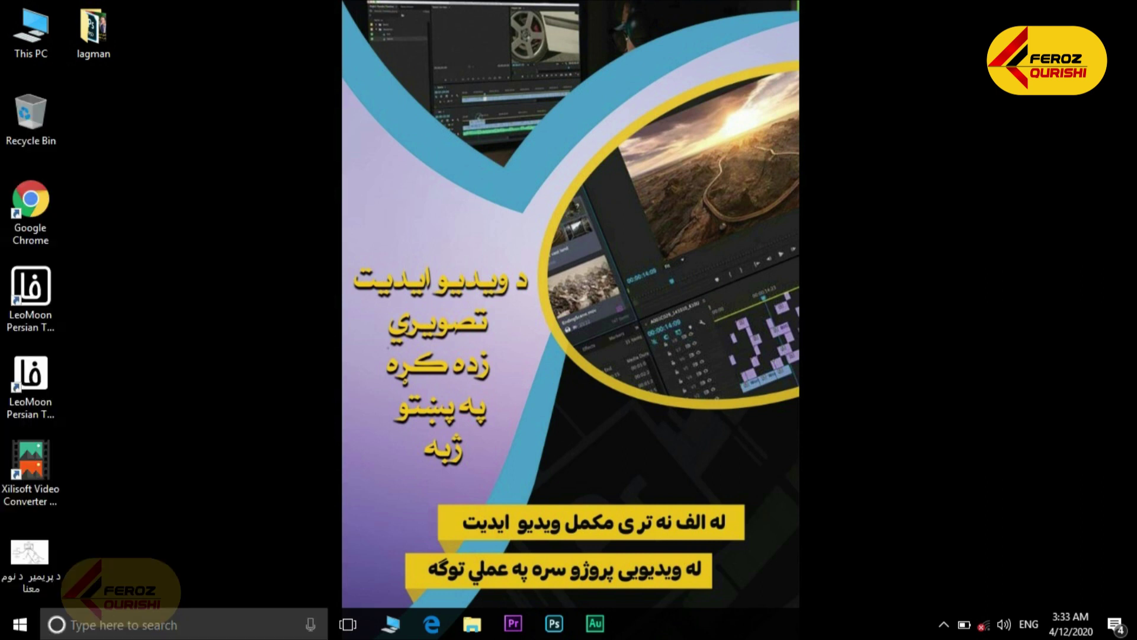
pyautogui.rightClick(327, 201)
pyautogui.click(343, 249)
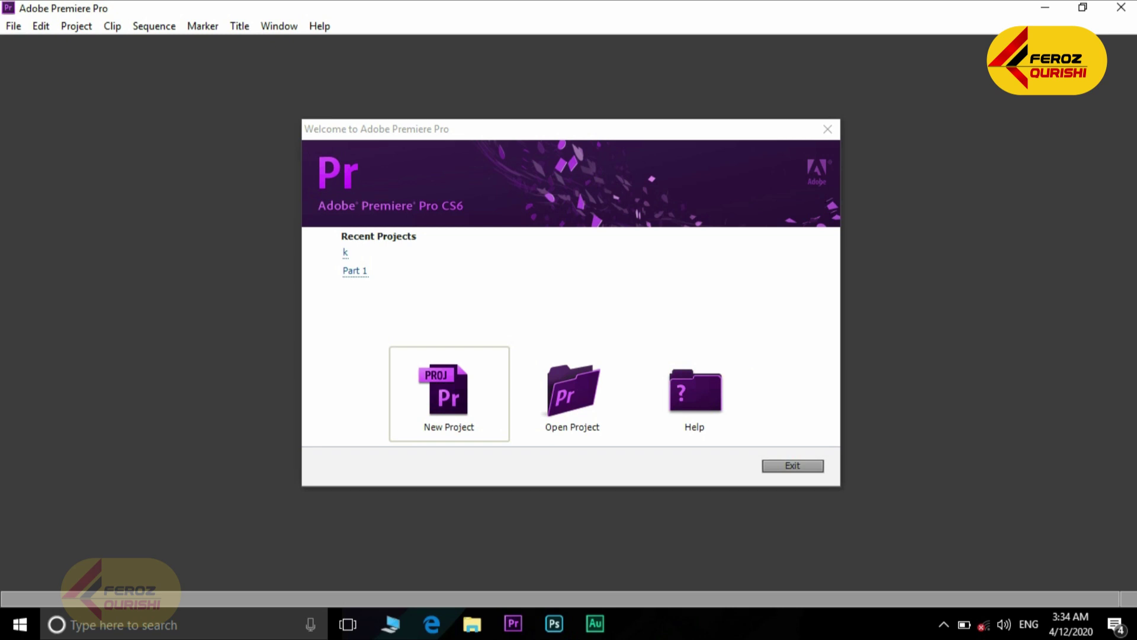
# Step: Start a new project and review its scratch disk locations before returning to the general settings
pyautogui.click(449, 394)
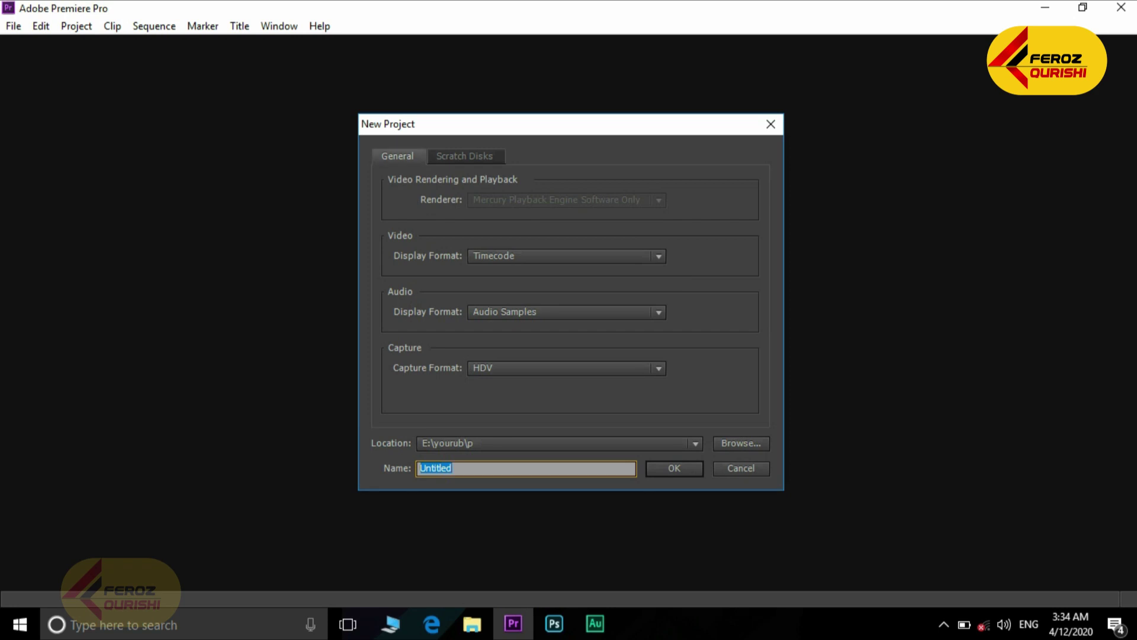
pyautogui.hotkey('ctrl', 'Tab')
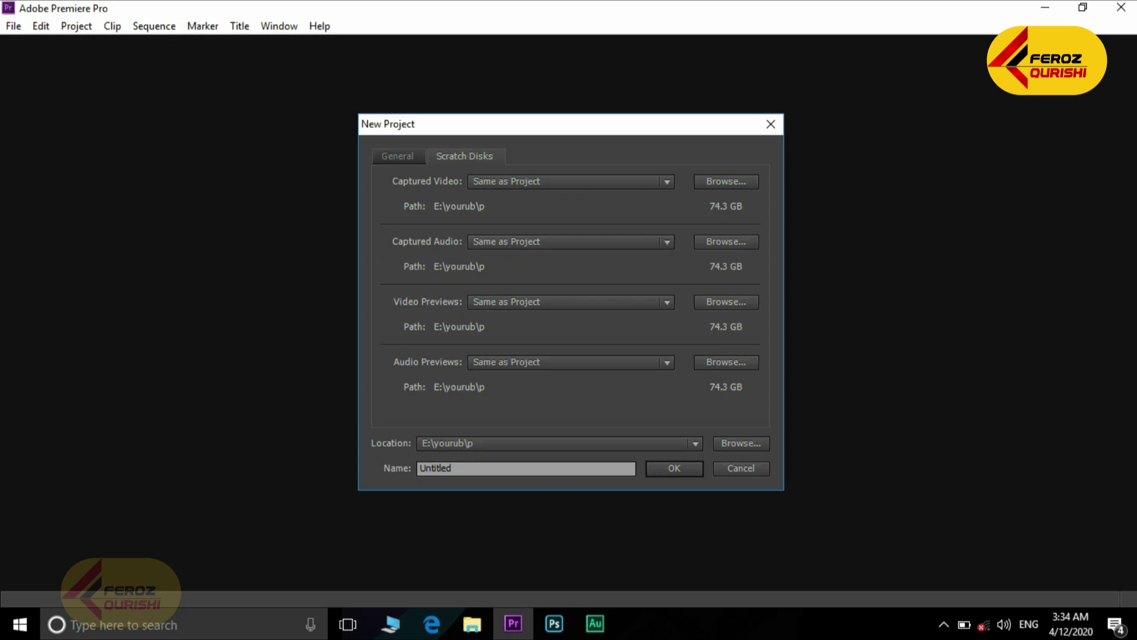
pyautogui.hotkey('ctrl', 'Tab')
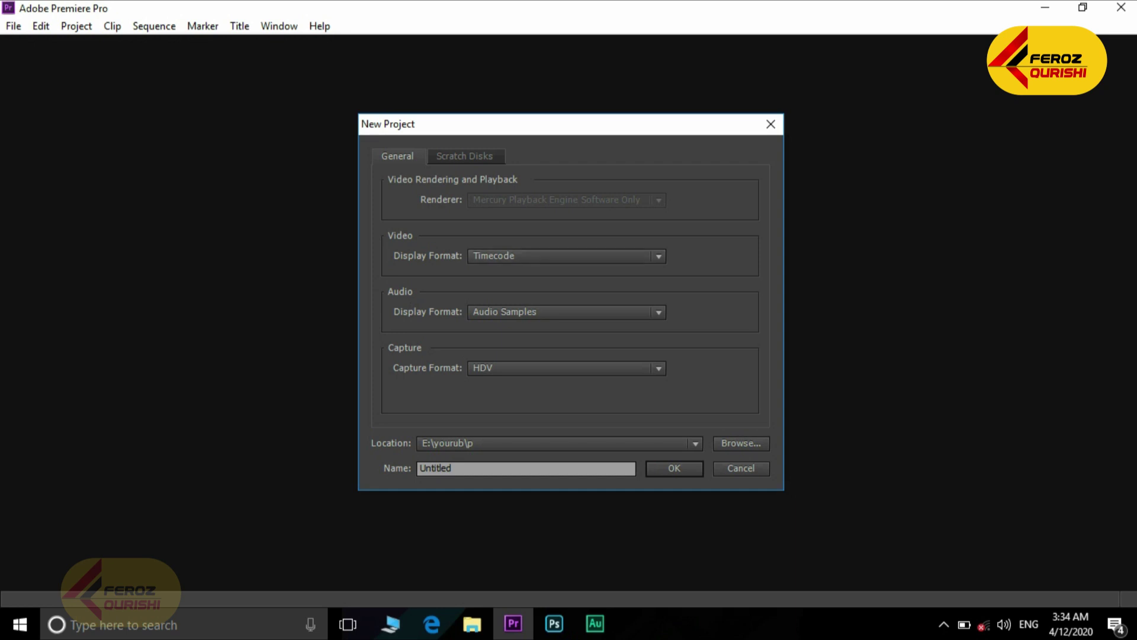
# Step: Choose Timecode as the new project's video display format and Audio Samples as its audio display format
pyautogui.click(567, 256)
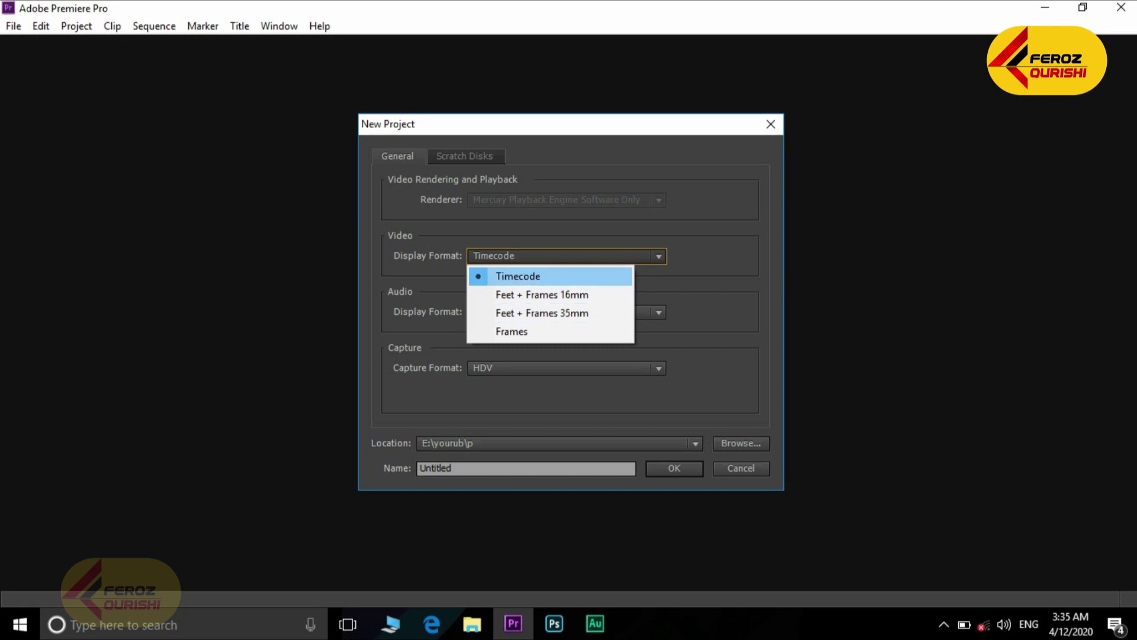
pyautogui.press('Return')
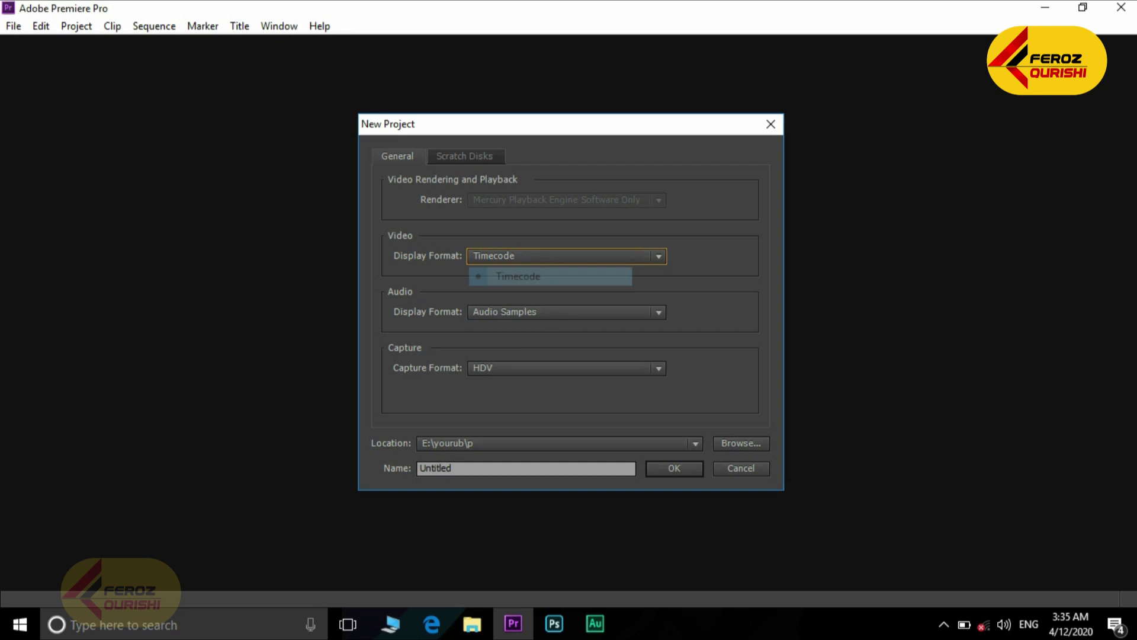
pyautogui.press('Tab')
pyautogui.hotkey('alt', 'Down')
pyautogui.press('Down')
pyautogui.press('Up')
pyautogui.press('Down')
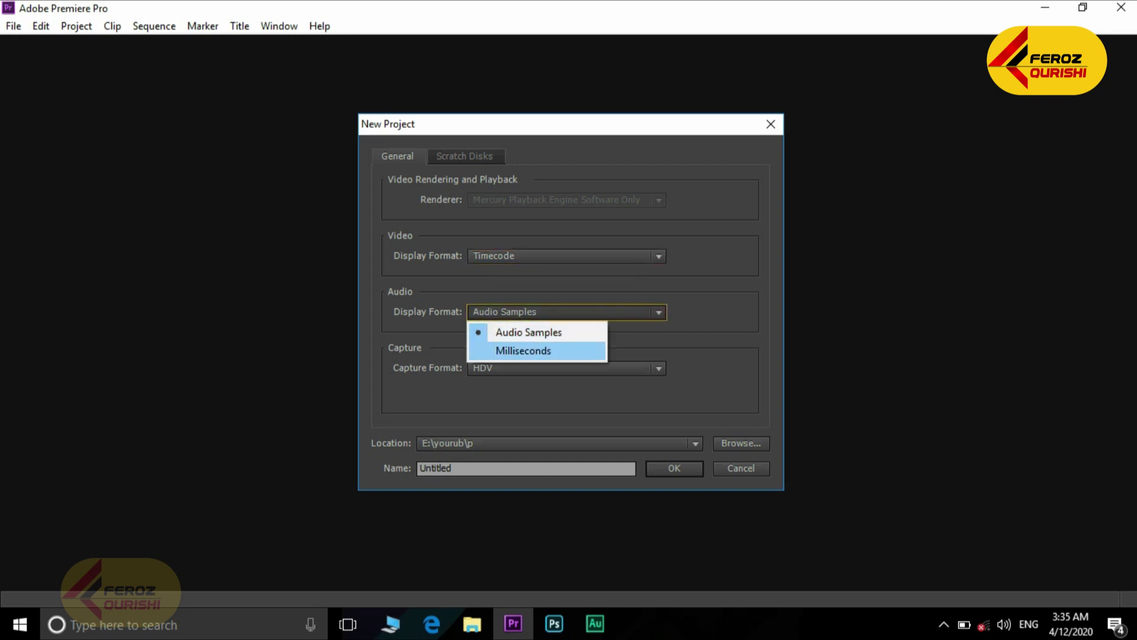
pyautogui.press('Up')
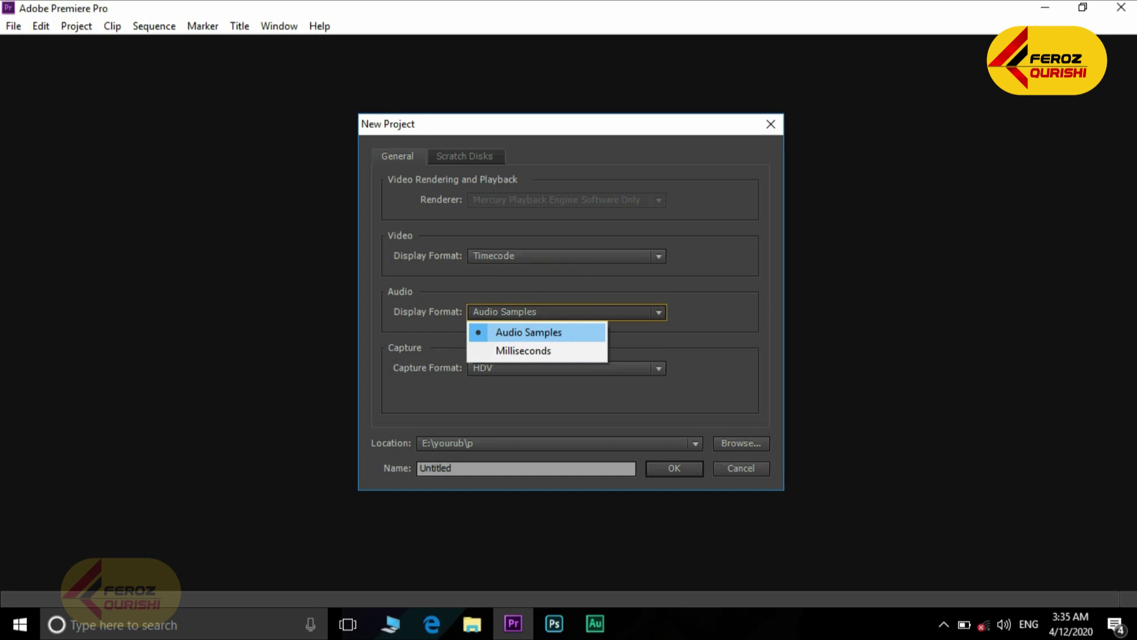
pyautogui.press('Return')
# Step: Compare the DV and HDV capture formats for the new project and choose HDV
pyautogui.press('Tab')
pyautogui.hotkey('alt', 'Down')
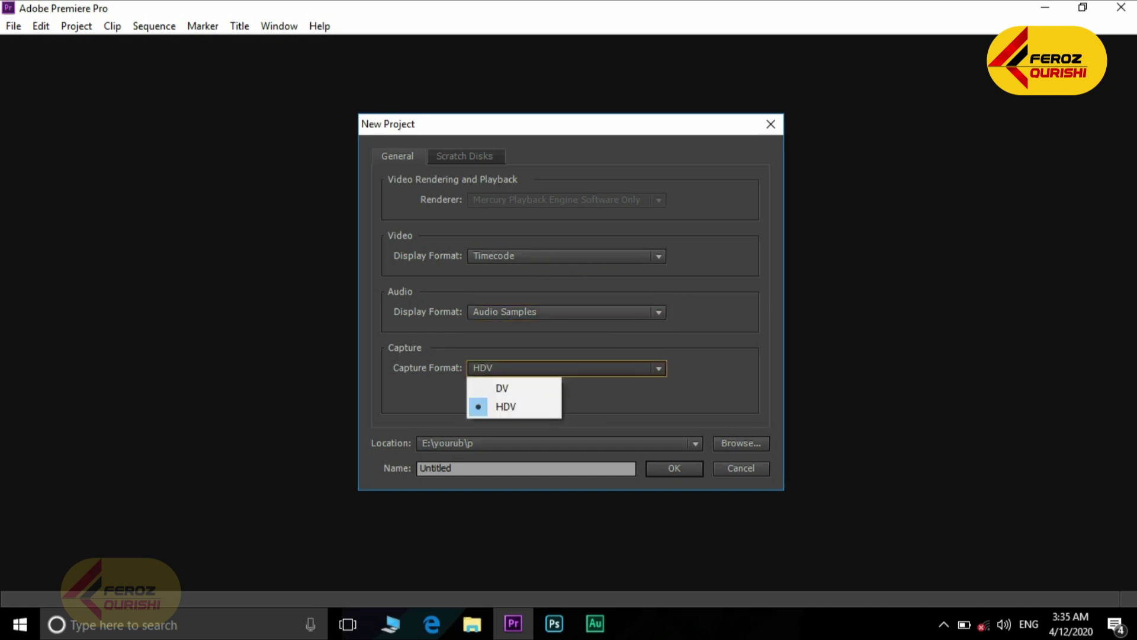
pyautogui.press('Up')
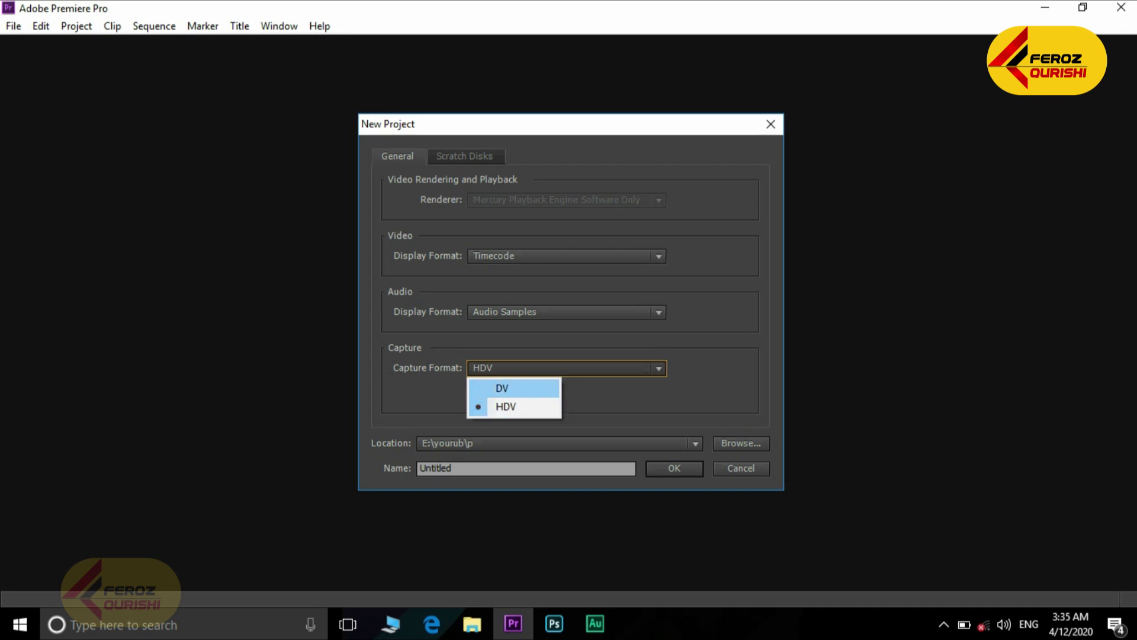
pyautogui.press('Down')
pyautogui.press('Up')
pyautogui.press('Down')
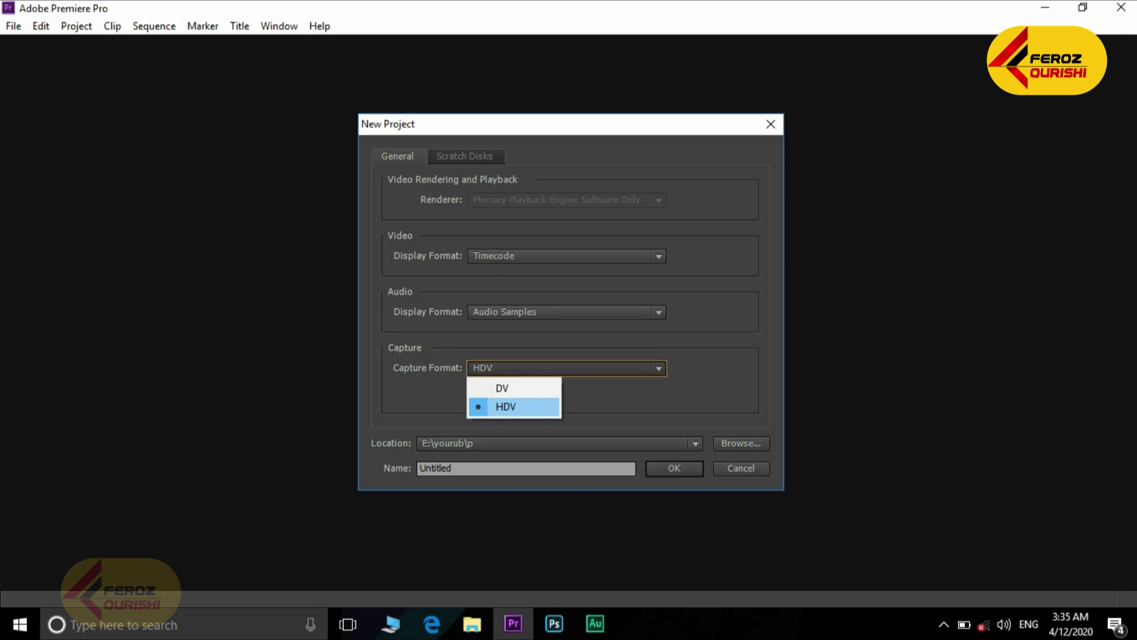
pyautogui.press('Up')
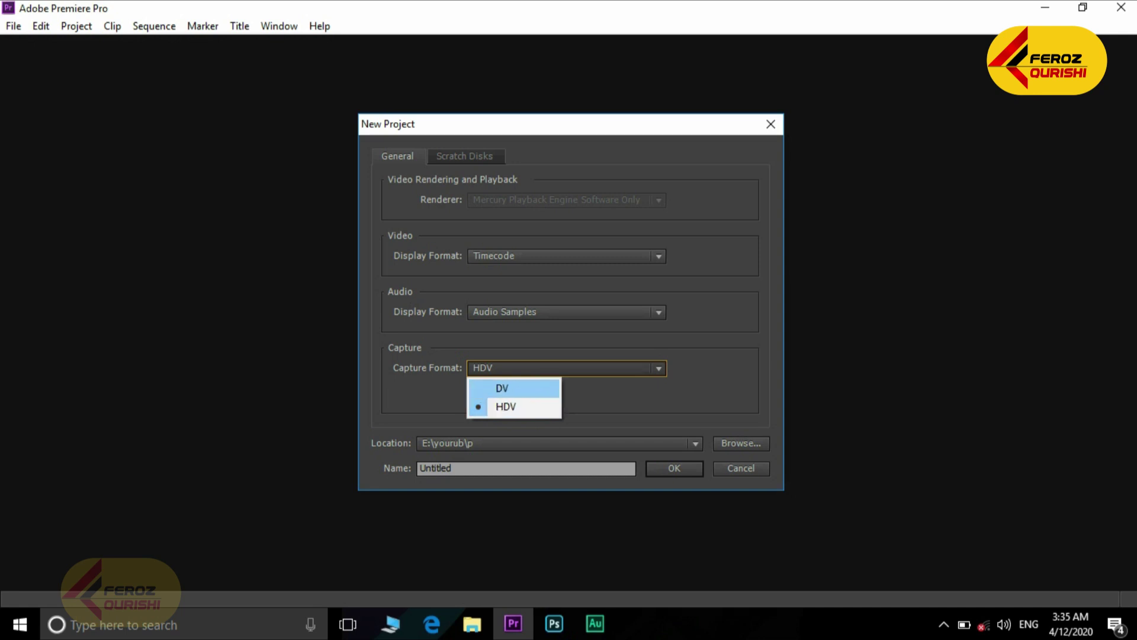
pyautogui.press('Down')
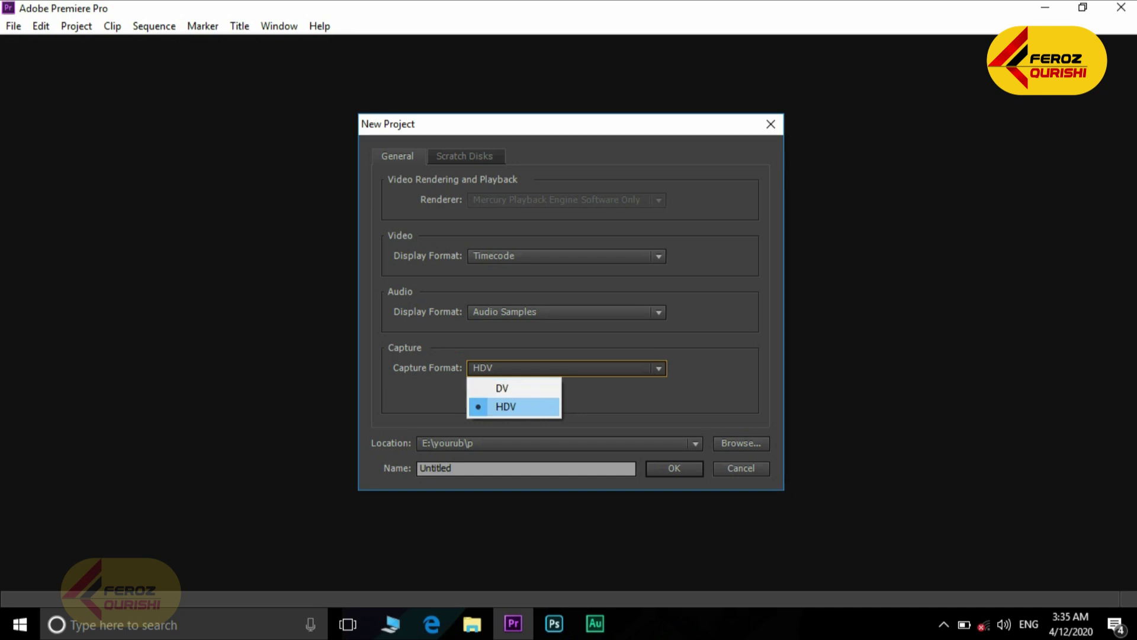
pyautogui.press('Up')
pyautogui.press('Down')
pyautogui.press('Return')
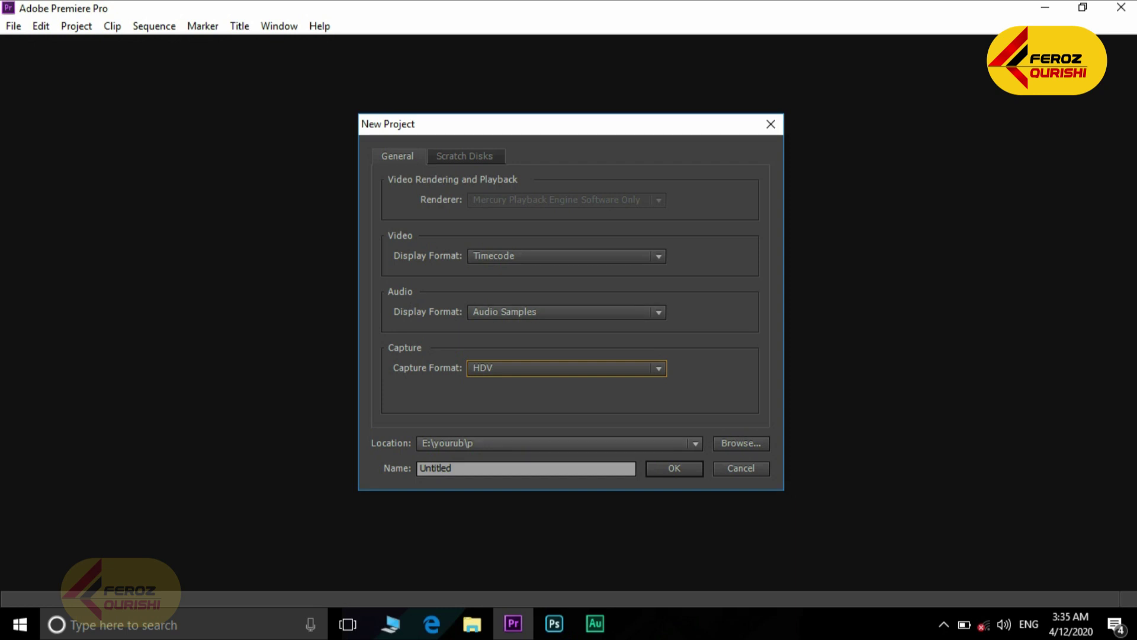
# Step: Create a folder named "laghman" on the Desktop and set it as the new project's location
pyautogui.click(696, 443)
pyautogui.press('Escape')
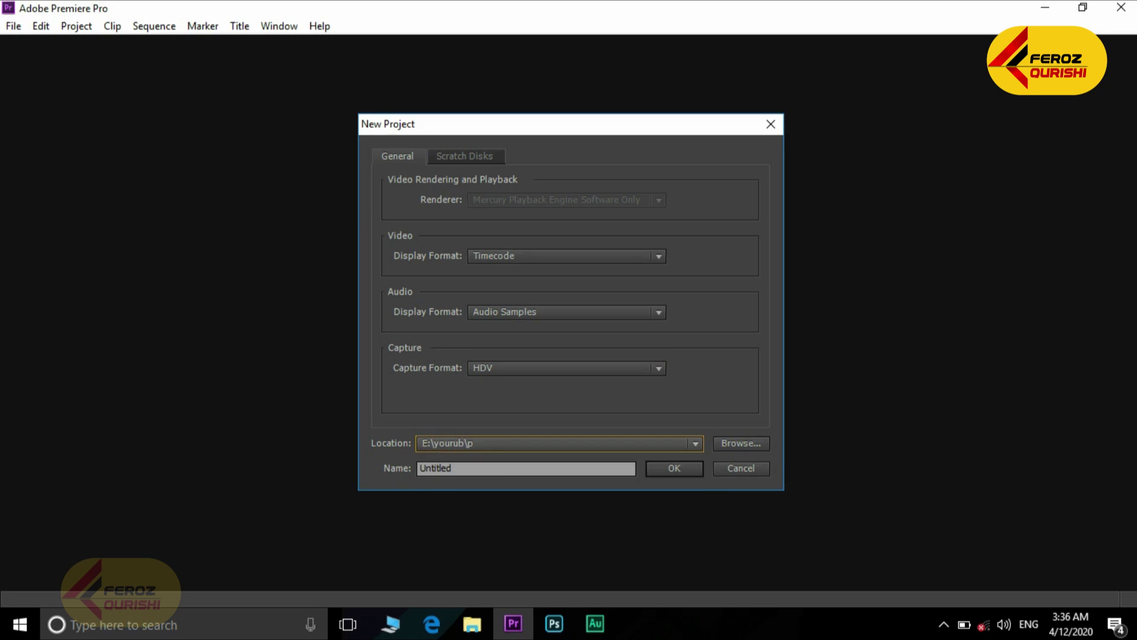
pyautogui.press('Tab')
pyautogui.press('Return')
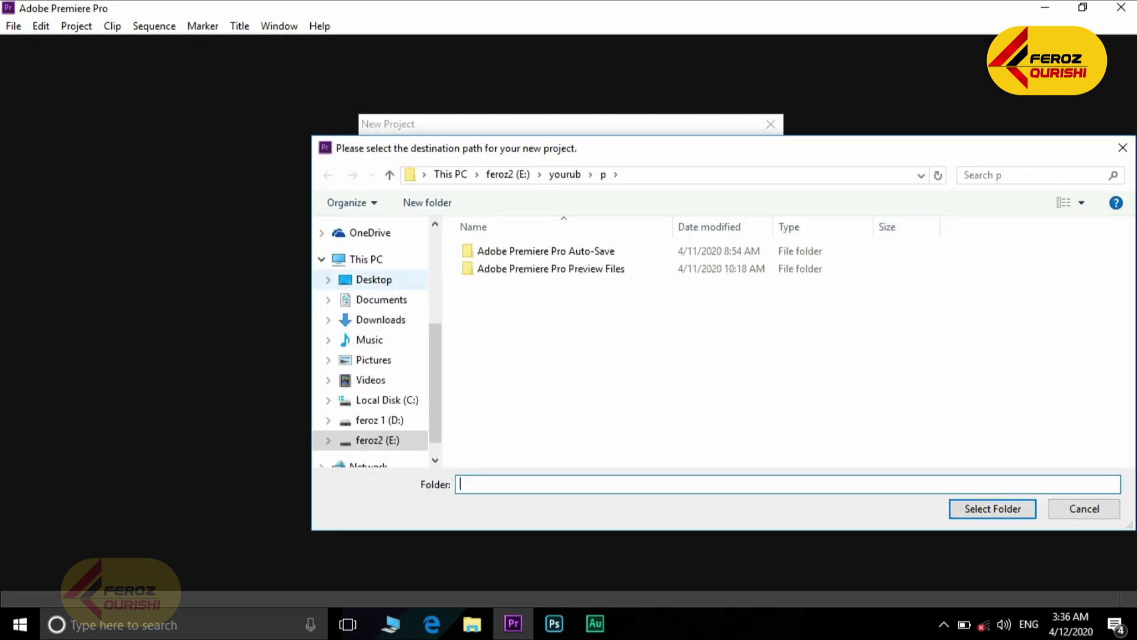
pyautogui.click(374, 279)
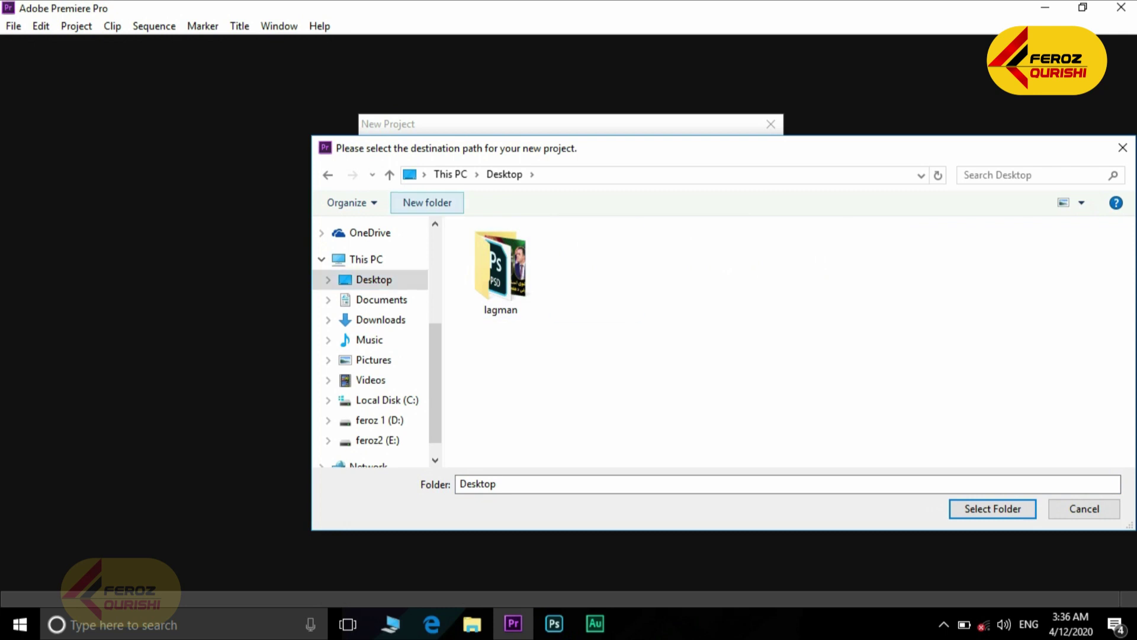
pyautogui.click(427, 202)
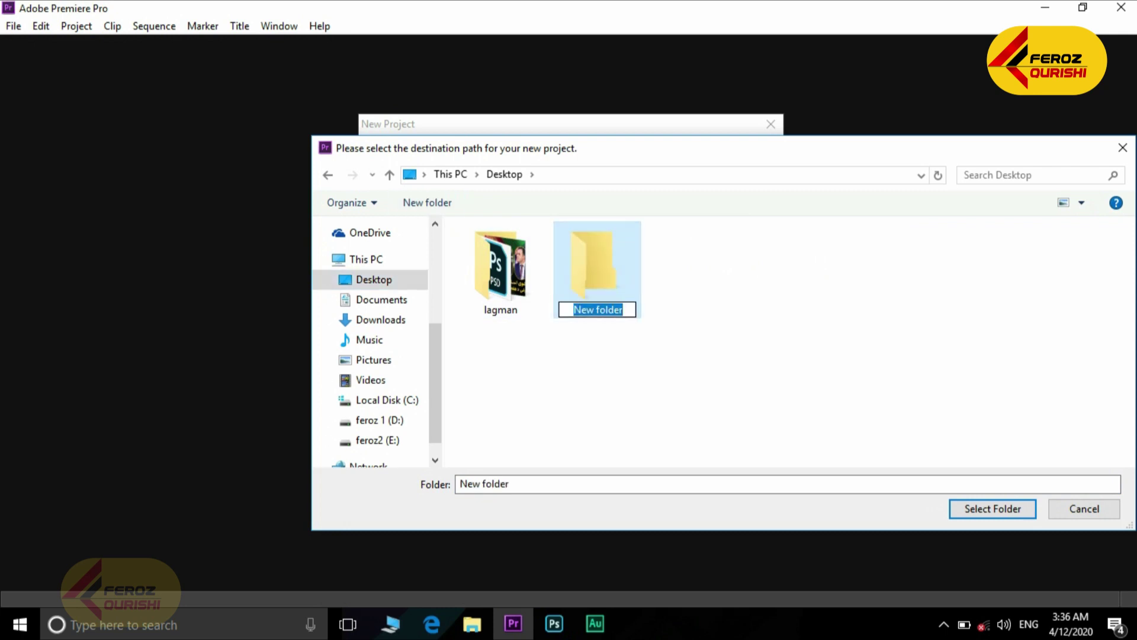
pyautogui.write('laghman')
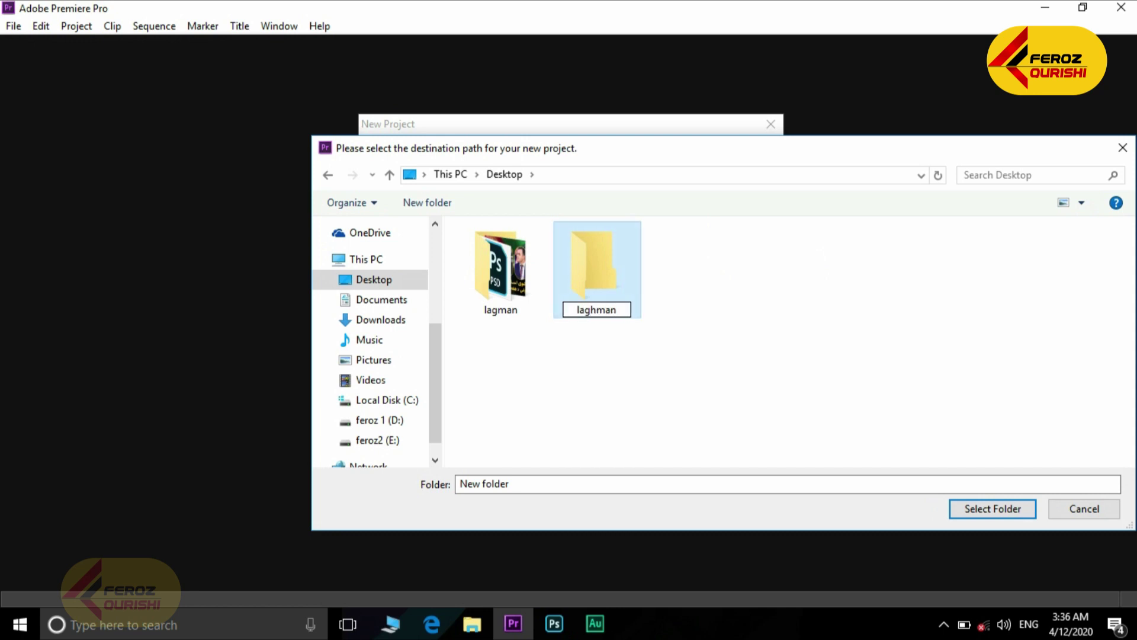
pyautogui.press('Return')
pyautogui.press('Return')
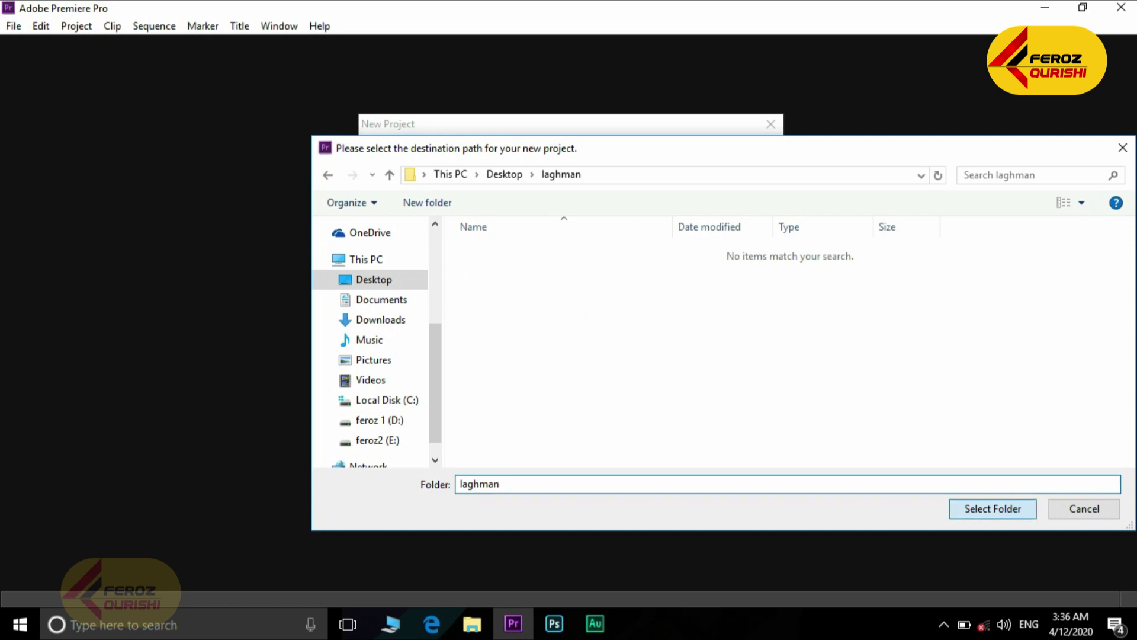
pyautogui.press('Return')
# Step: Name the project "laghamn video" and create it after checking its scratch disk locations
pyautogui.click(452, 468)
pyautogui.press('BackSpace')
pyautogui.press('BackSpace')
pyautogui.press('BackSpace')
pyautogui.press('BackSpace')
pyautogui.press('BackSpace')
pyautogui.press('BackSpace')
pyautogui.press('BackSpace')
pyautogui.press('BackSpace')
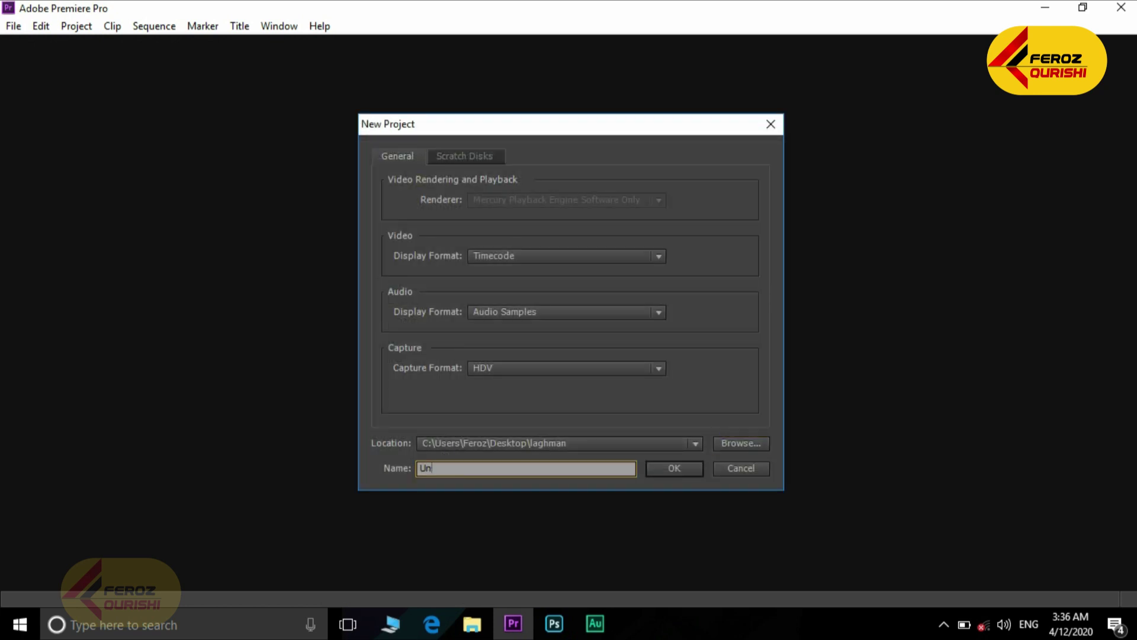
pyautogui.write('laghamn video')
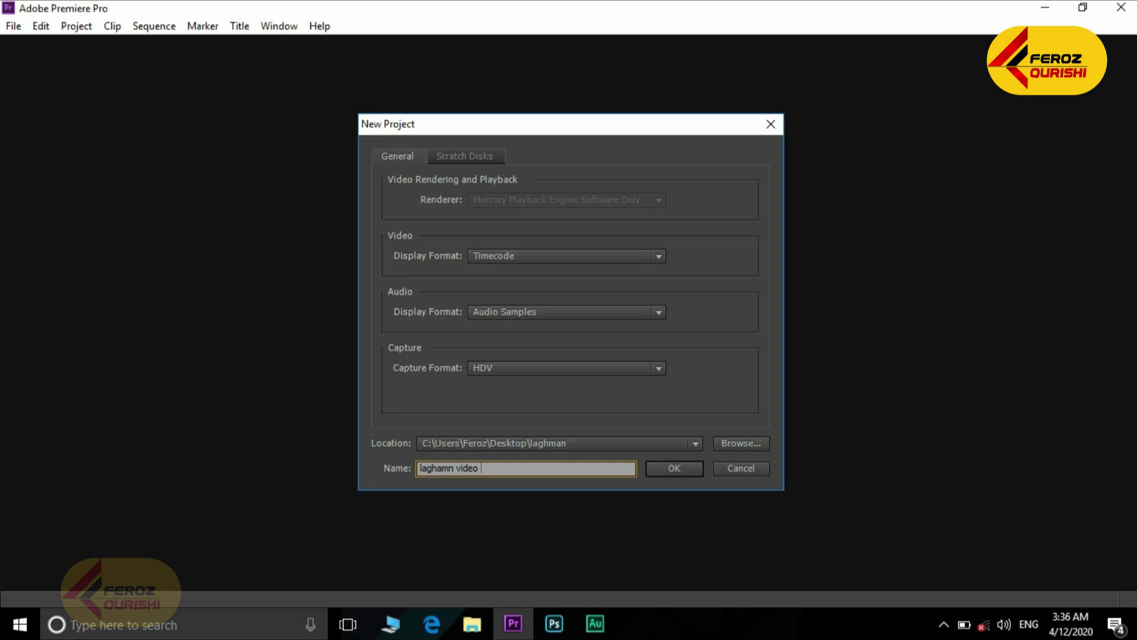
pyautogui.click(464, 156)
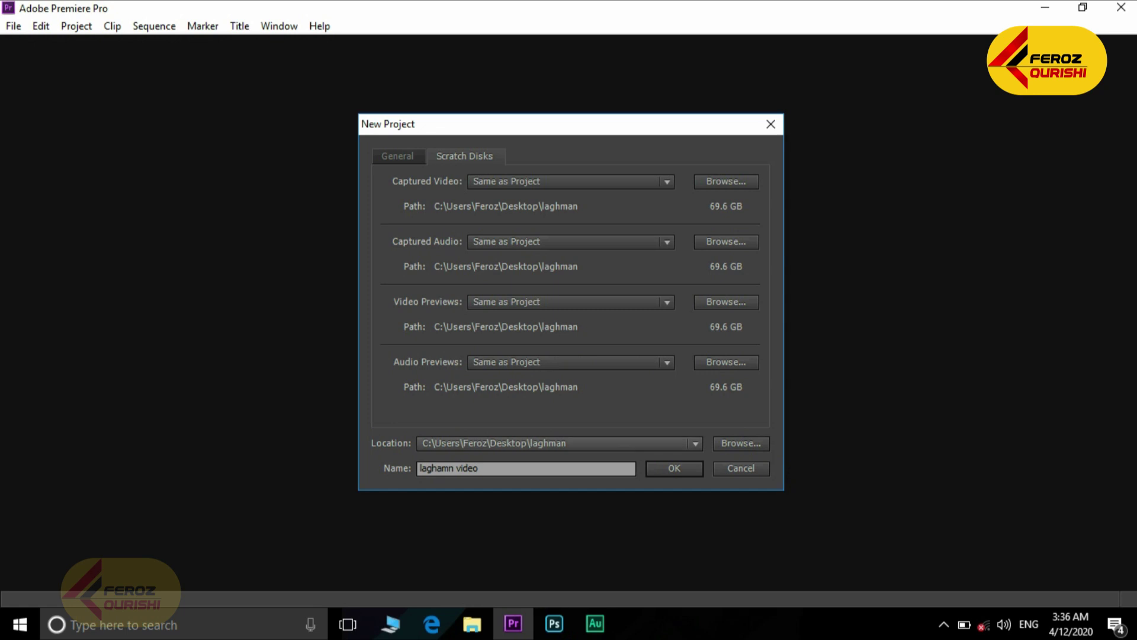
pyautogui.press('Return')
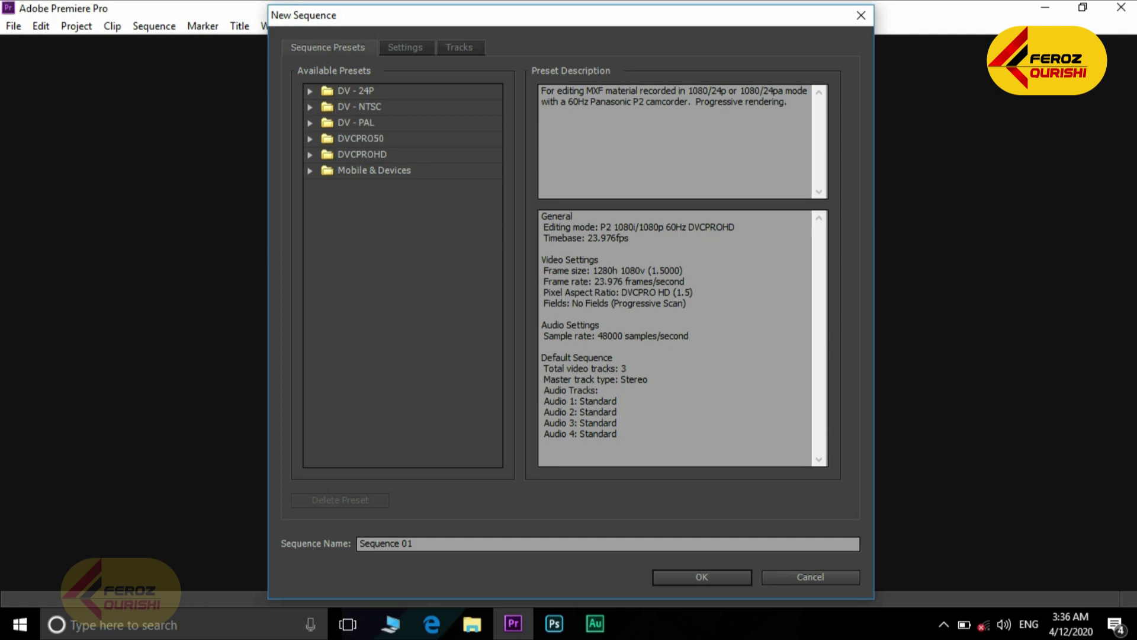
# Step: Examine the DV - NTSC and DV - PAL sequence presets and expand the DVCPROHD preset group with its 720p presets
pyautogui.click(309, 91)
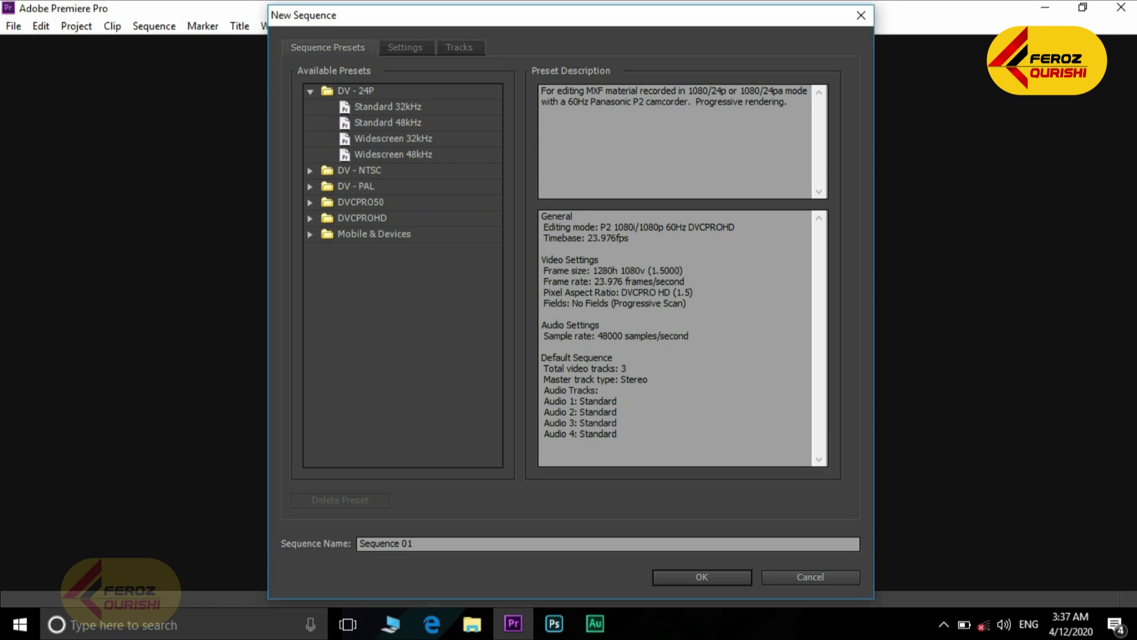
pyautogui.click(310, 171)
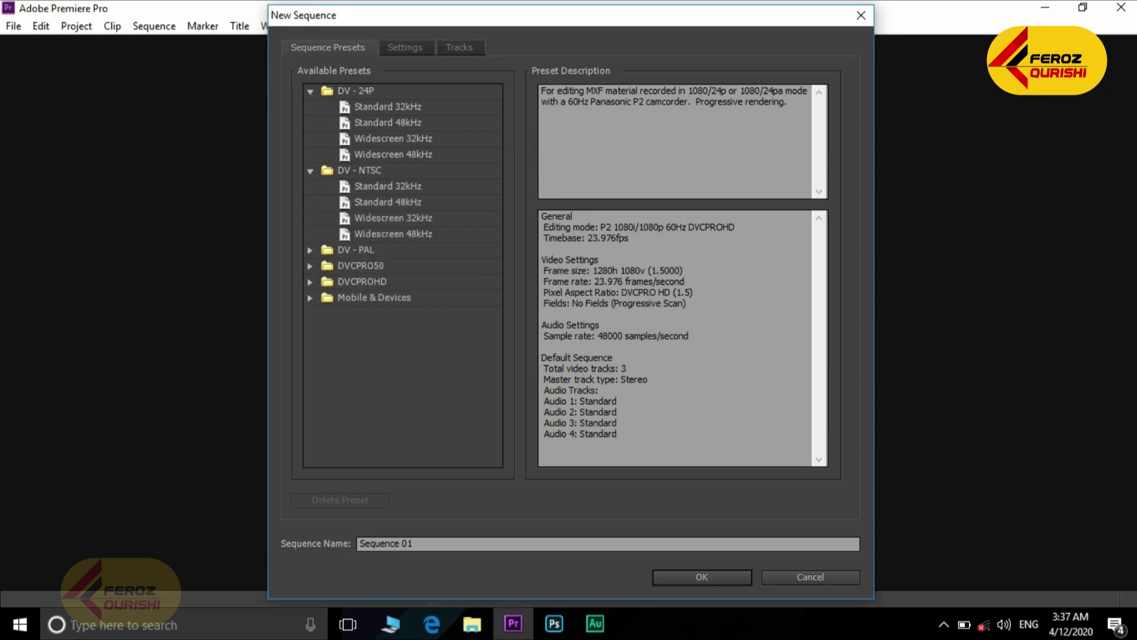
pyautogui.click(393, 217)
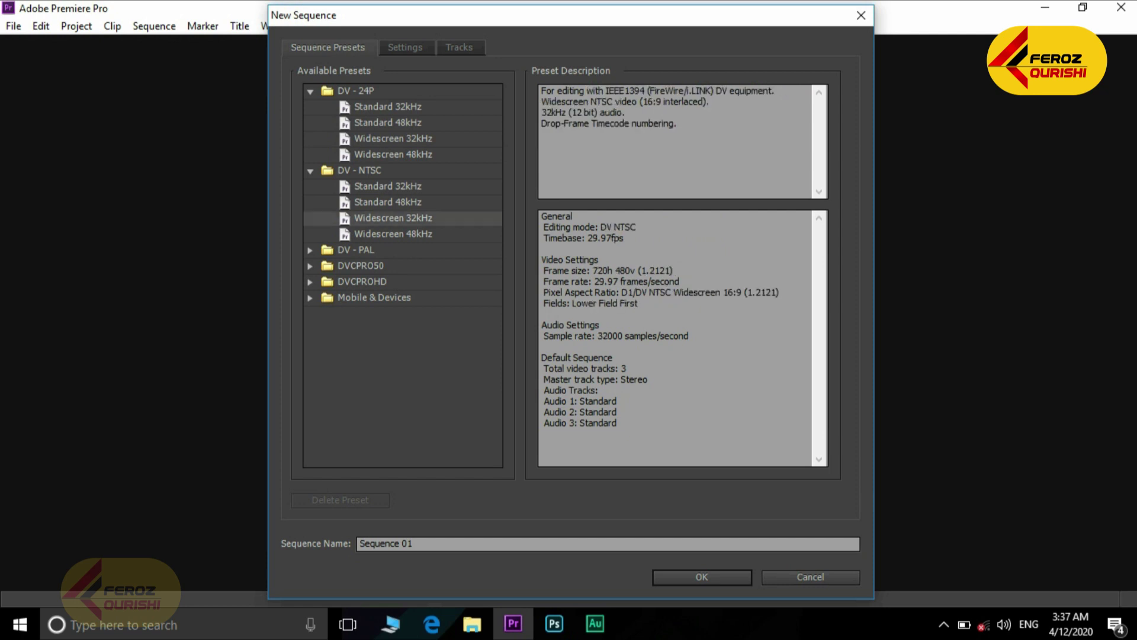
pyautogui.click(394, 233)
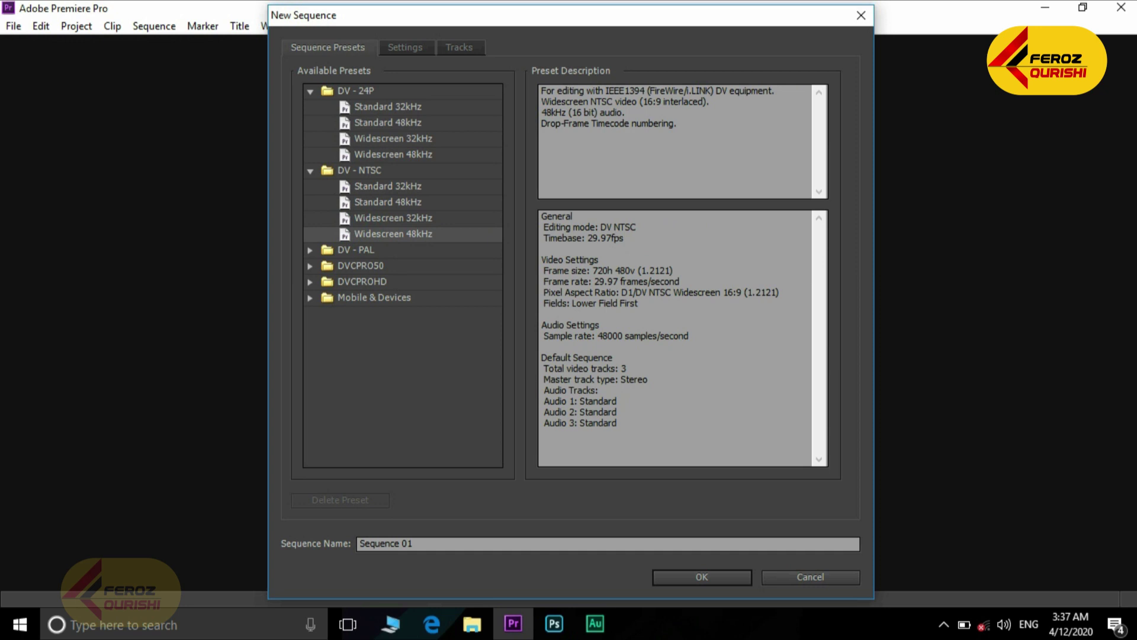
pyautogui.click(310, 249)
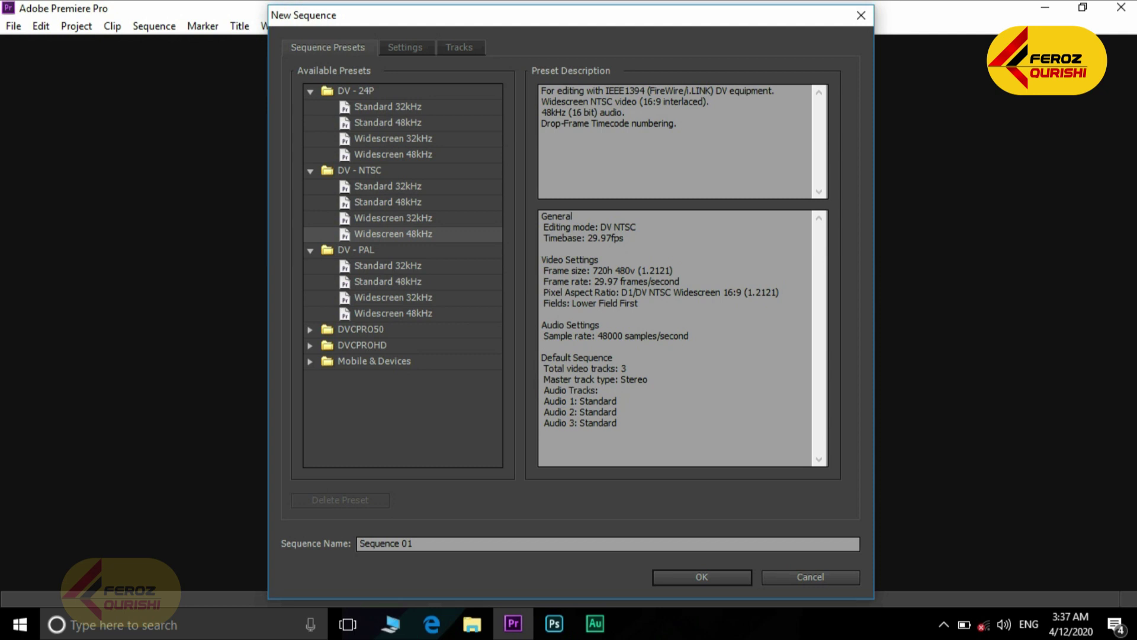
pyautogui.click(309, 345)
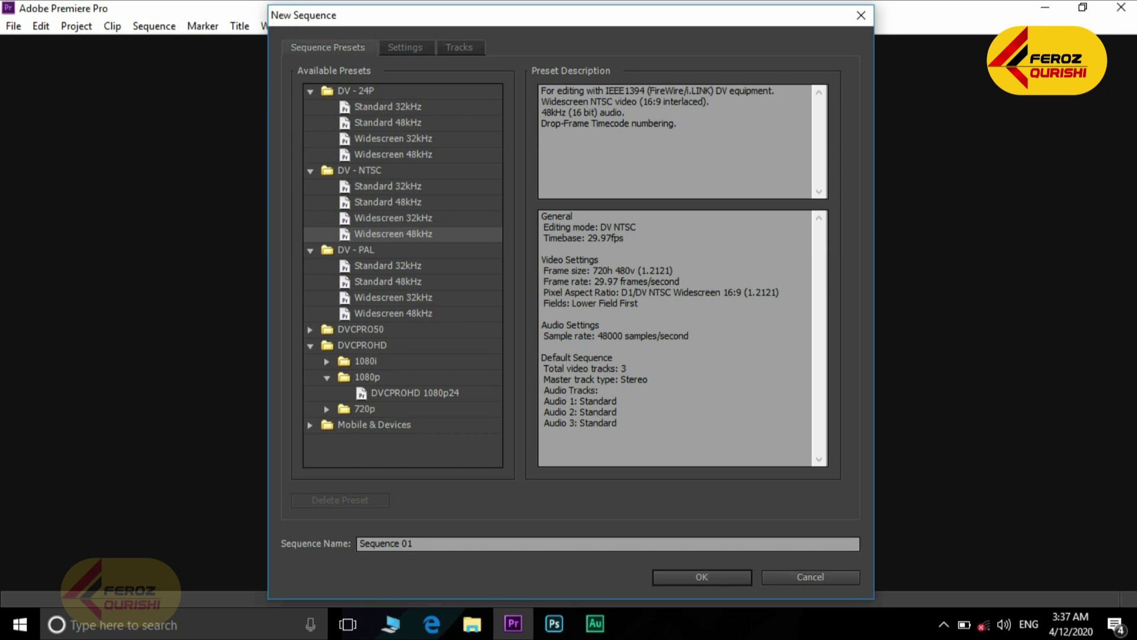
pyautogui.click(326, 408)
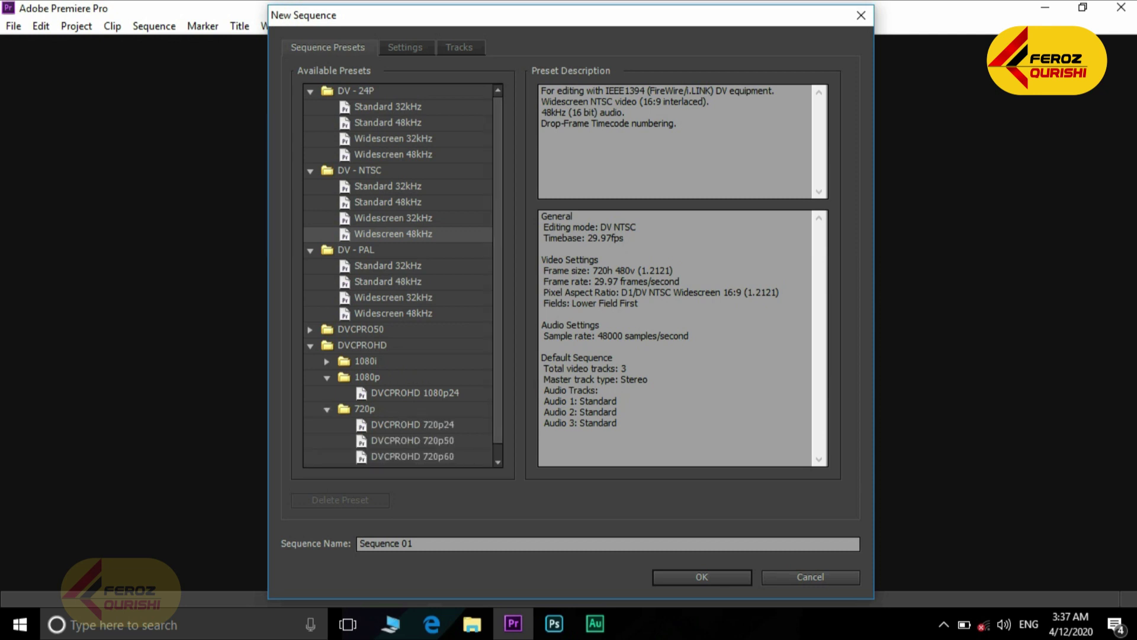
pyautogui.scroll(-1, 398, 275)
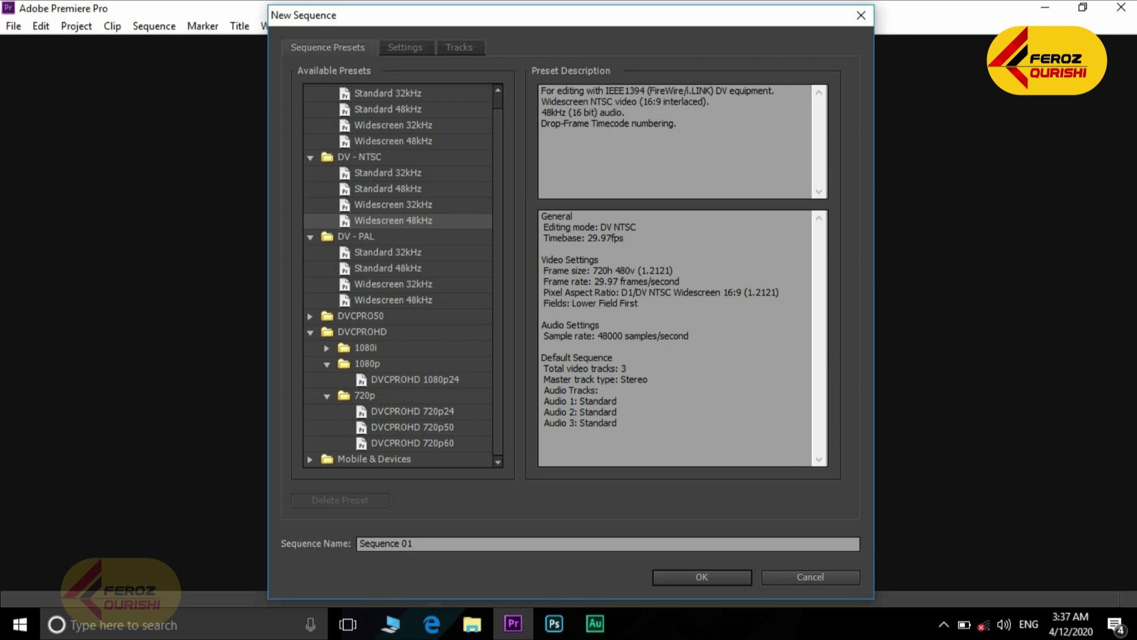
pyautogui.click(393, 284)
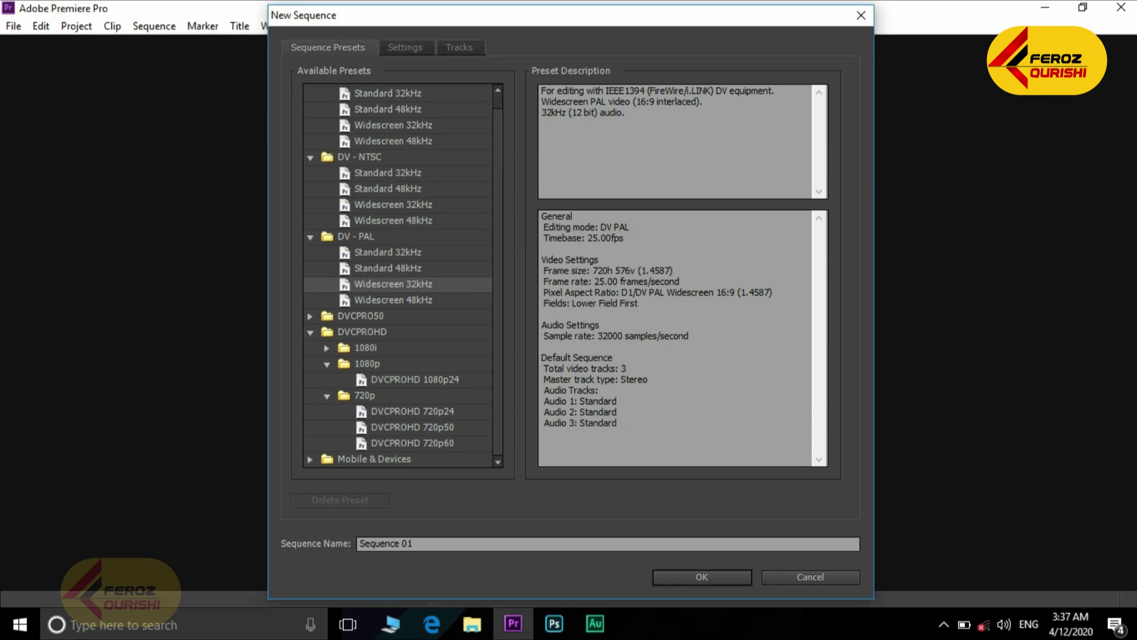
pyautogui.click(388, 268)
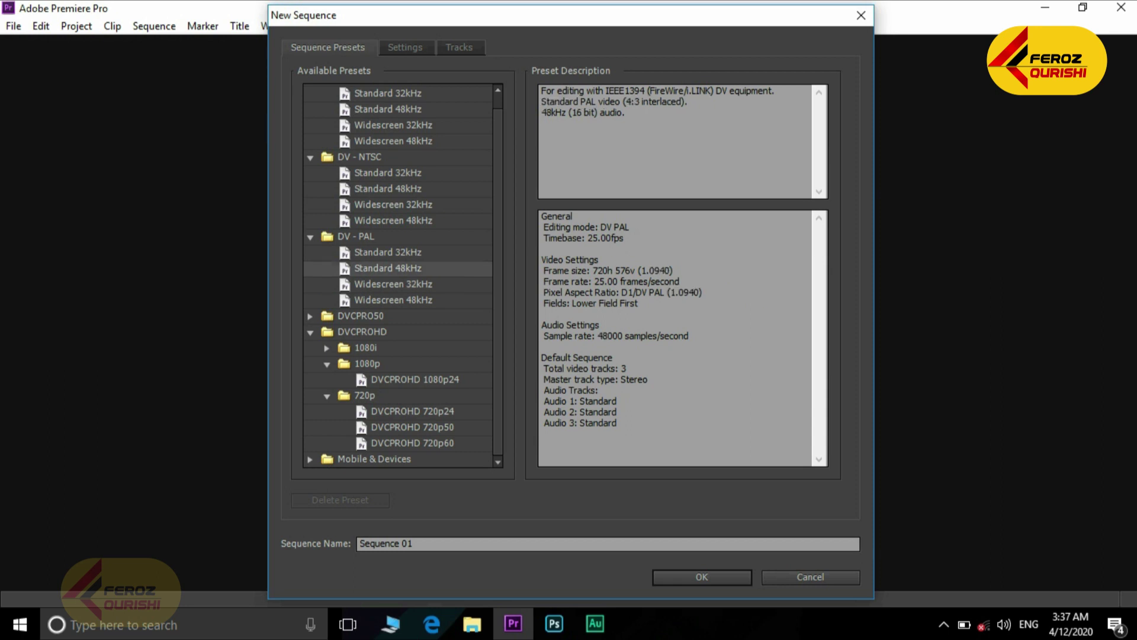
pyautogui.click(393, 284)
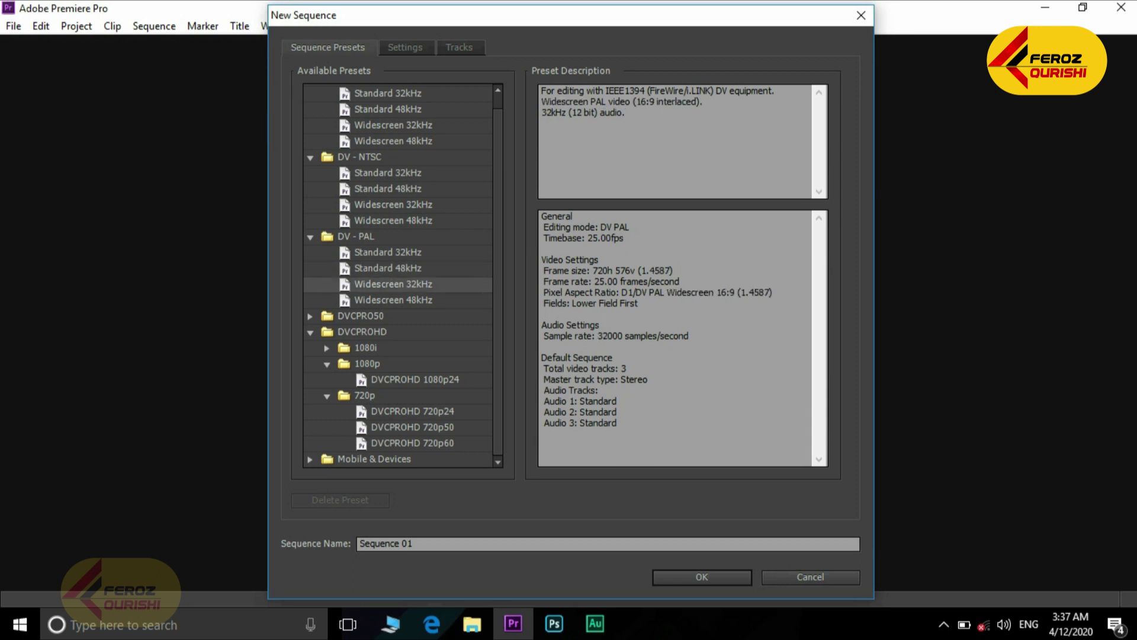
# Step: Compare the DVCPROHD presets with the widescreen DV ones and choose DVCPROHD 1080p24 for the new sequence
pyautogui.click(415, 379)
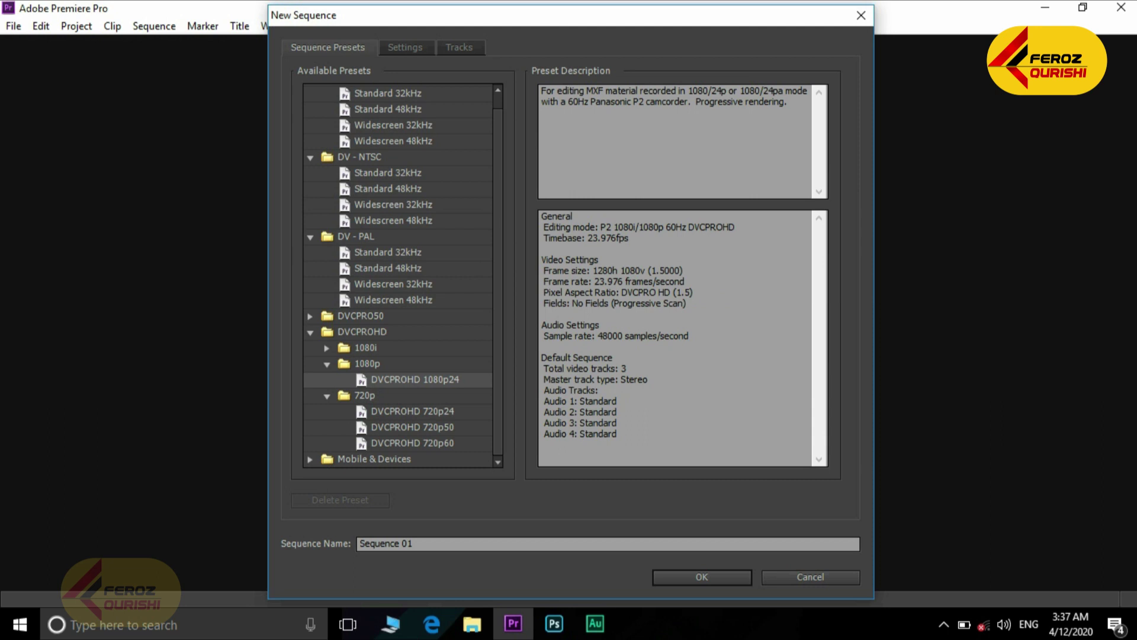
pyautogui.click(412, 411)
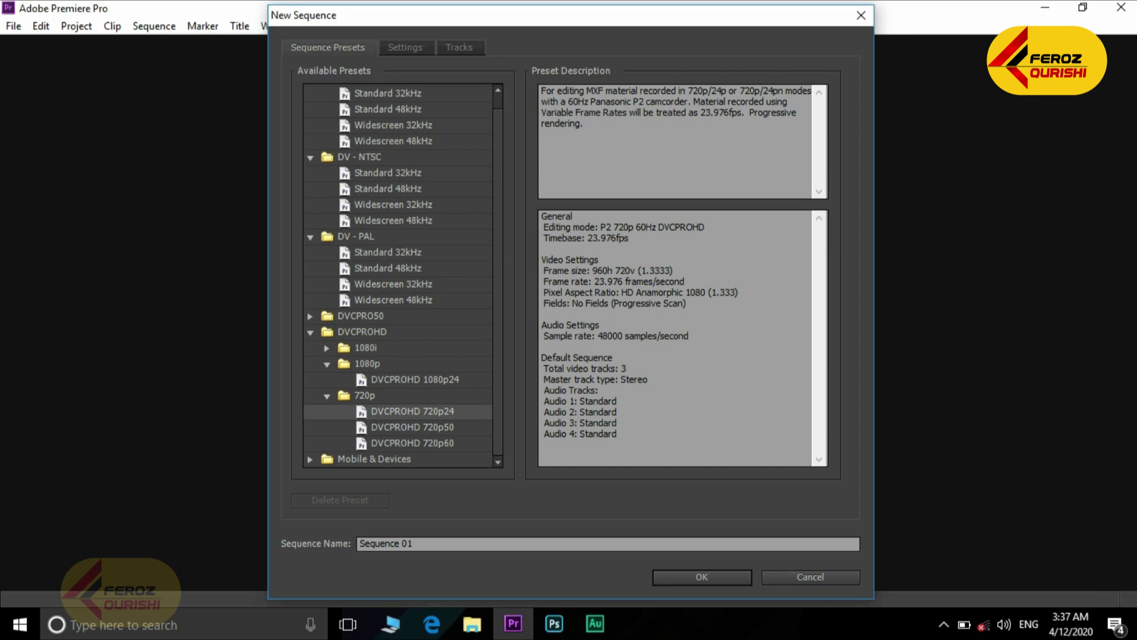
pyautogui.click(415, 379)
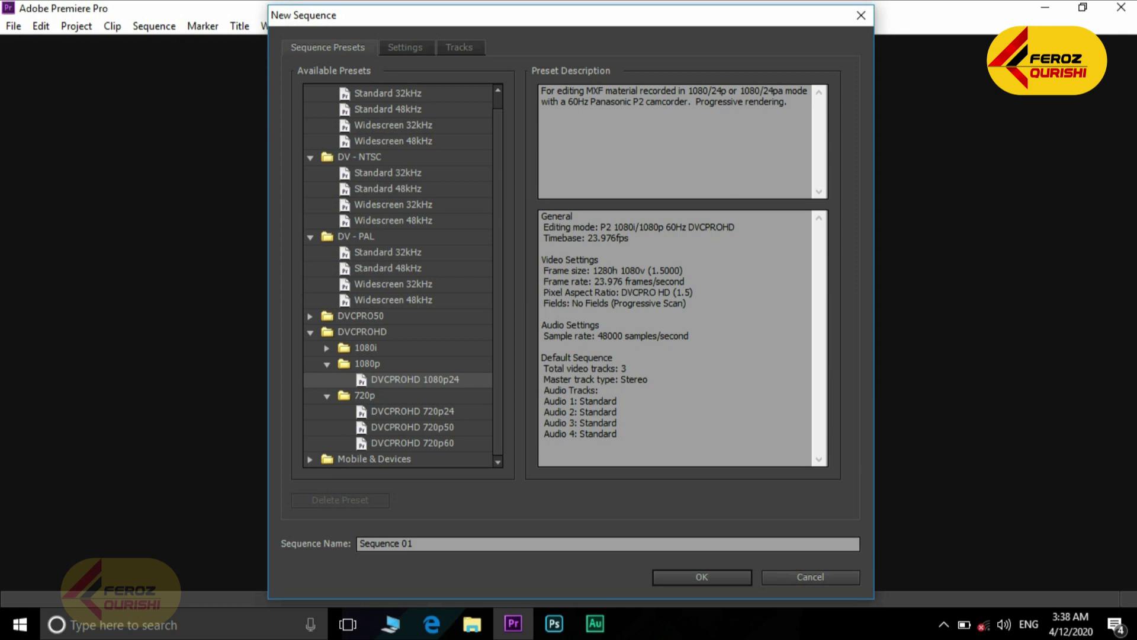
pyautogui.click(393, 284)
pyautogui.click(393, 205)
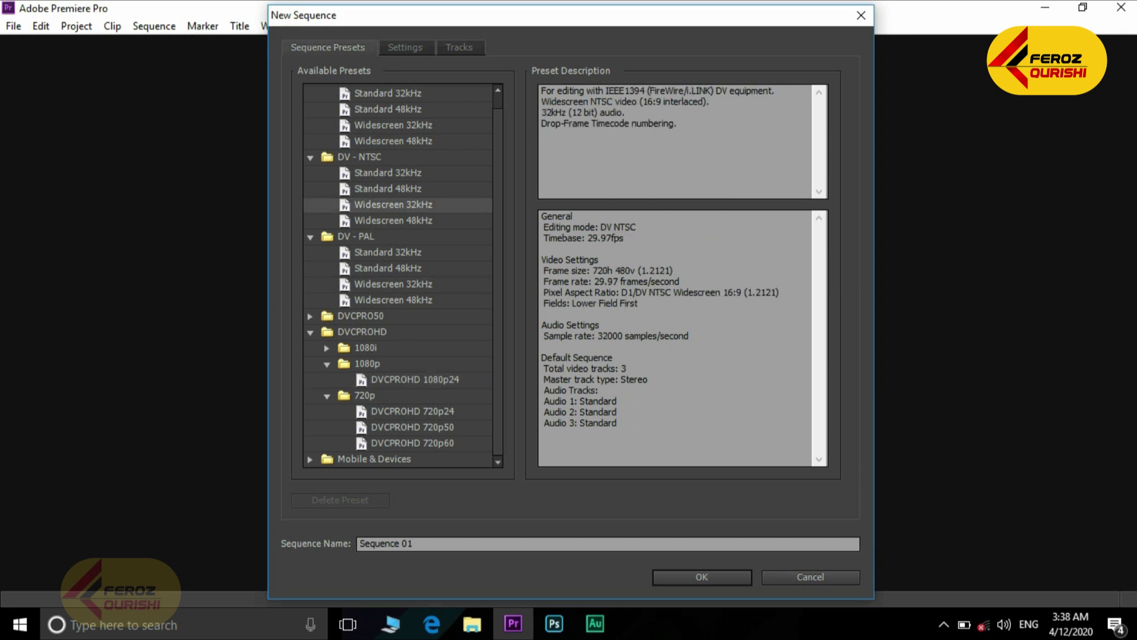
pyautogui.click(414, 379)
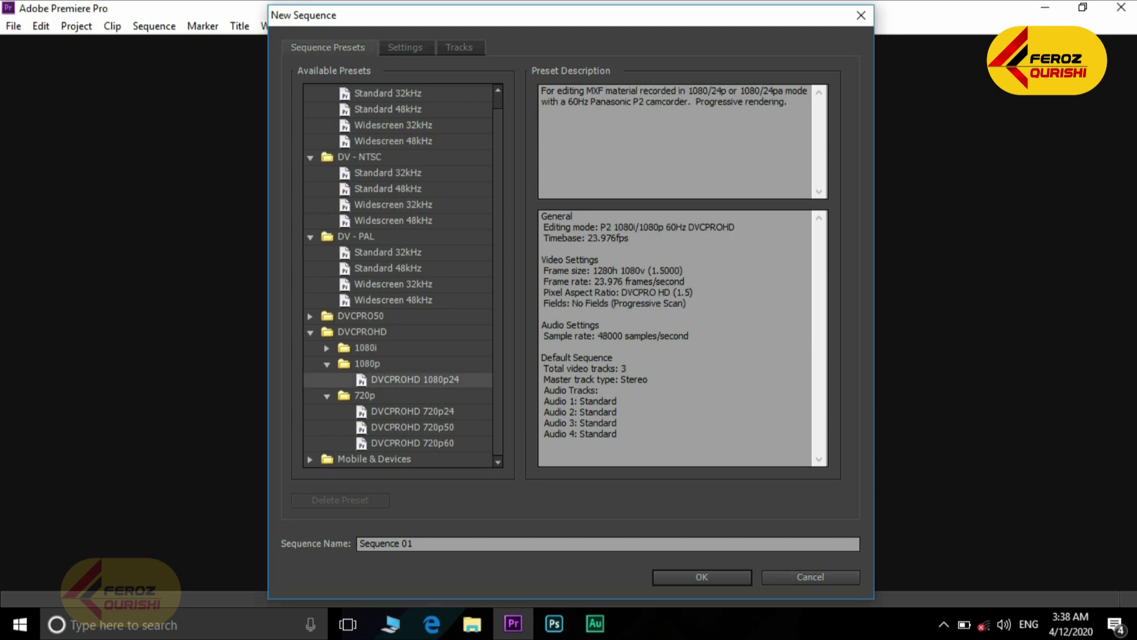
# Step: Name the new sequence "video"
pyautogui.click(413, 543)
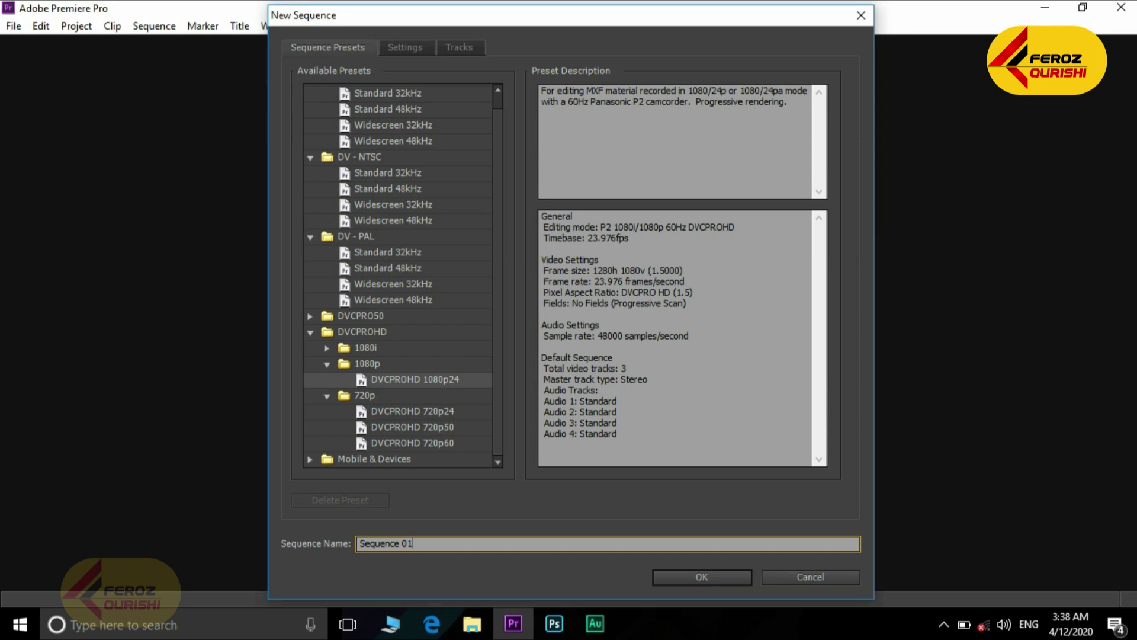
pyautogui.press('BackSpace')
pyautogui.press('BackSpace')
pyautogui.press('BackSpace')
pyautogui.press('BackSpace')
pyautogui.press('BackSpace')
pyautogui.press('BackSpace')
pyautogui.press('BackSpace')
pyautogui.press('BackSpace')
pyautogui.press('BackSpace')
pyautogui.press('BackSpace')
pyautogui.press('BackSpace')
pyautogui.write('vieo')
pyautogui.press('BackSpace')
pyautogui.press('BackSpace')
pyautogui.press('BackSpace')
pyautogui.press('BackSpace')
pyautogui.write('ideo')
# Step: Examine the editing modes offered in the sequence settings and keep P2 1080i/1080p 60Hz DVCPROHD
pyautogui.click(406, 46)
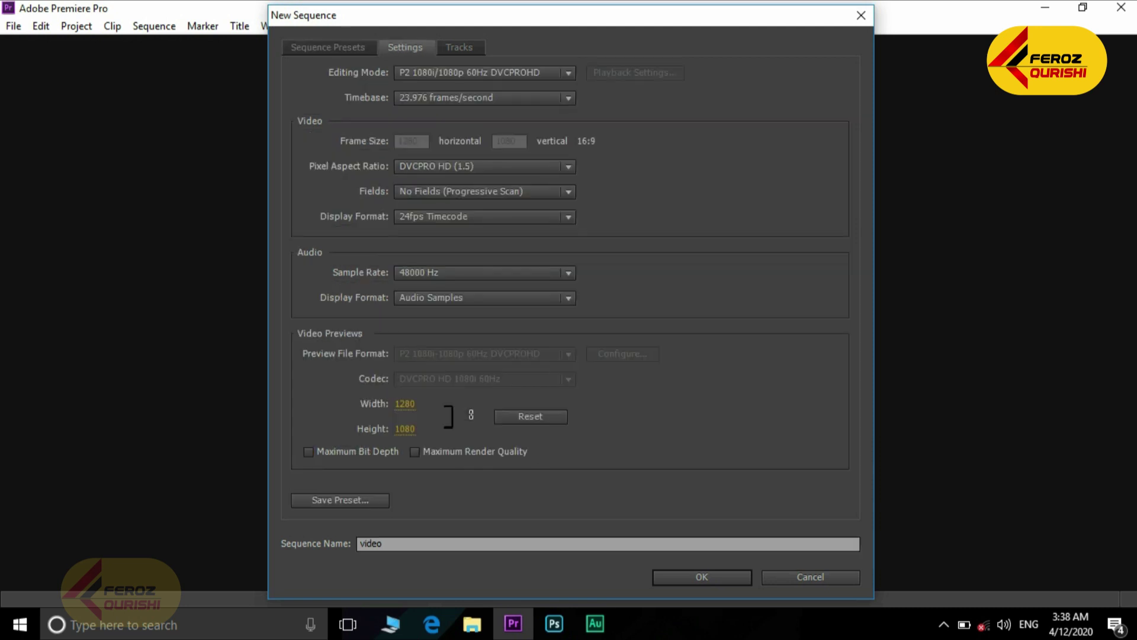
pyautogui.click(484, 72)
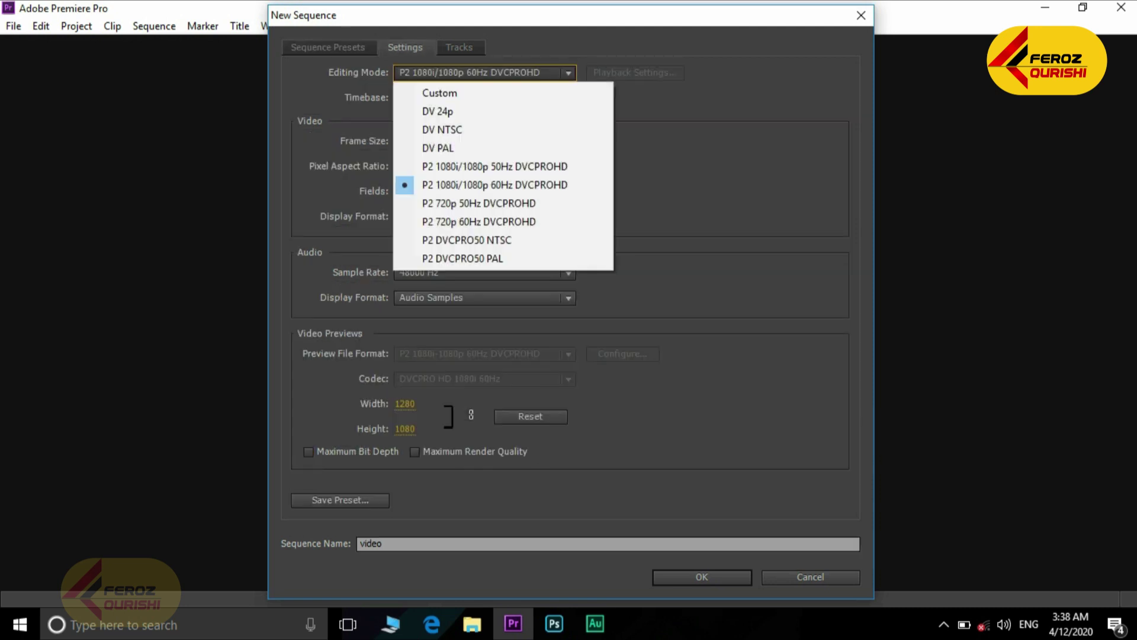
pyautogui.press('Up')
pyautogui.press('Up')
pyautogui.press('Up')
pyautogui.press('Up')
pyautogui.press('Up')
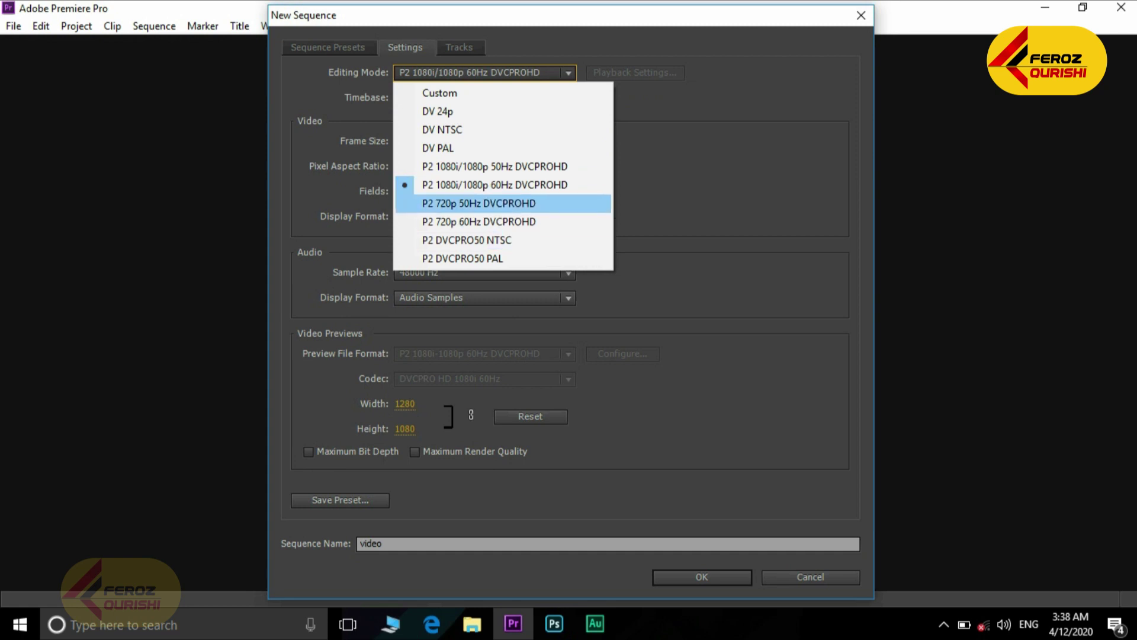
pyautogui.press('Down')
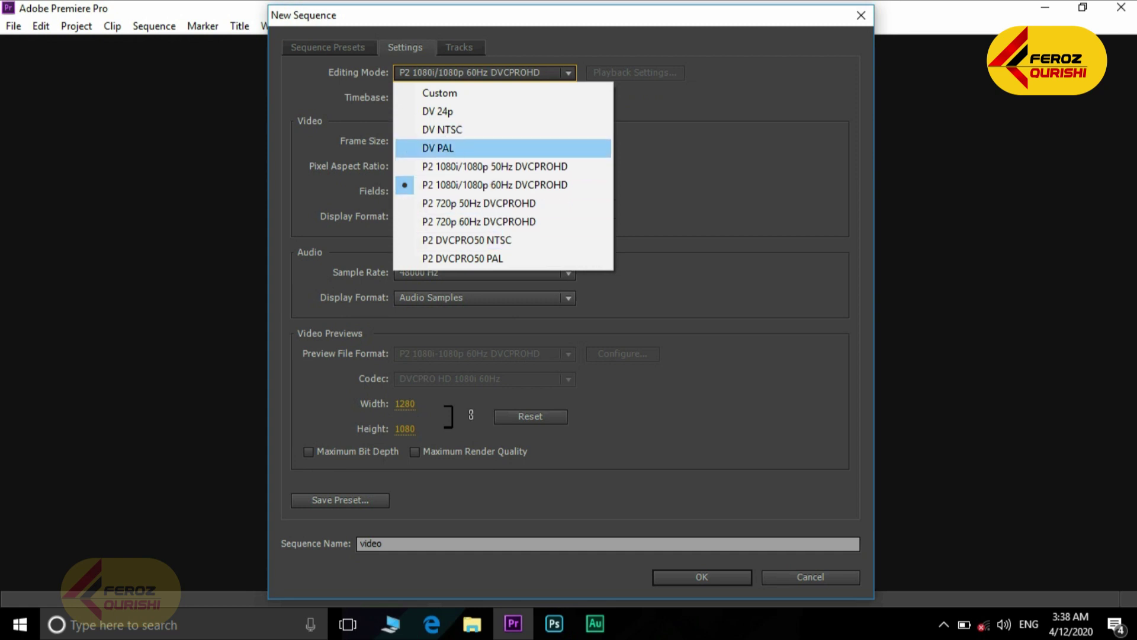
pyautogui.press('Down')
pyautogui.press('Down')
pyautogui.press('Return')
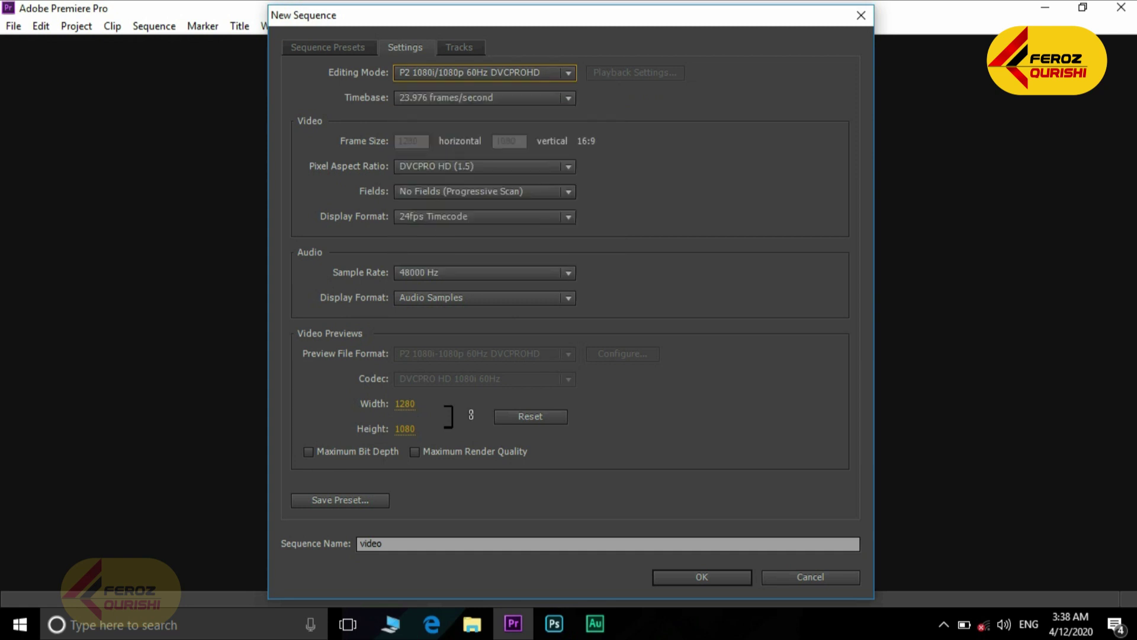
# Step: Review the timebase options for this editing mode and keep 23.976 frames/second
pyautogui.press('Tab')
pyautogui.hotkey('alt', 'Down')
pyautogui.press('Down')
pyautogui.press('Down')
pyautogui.press('Up')
pyautogui.press('Down')
pyautogui.press('Up')
pyautogui.press('Up')
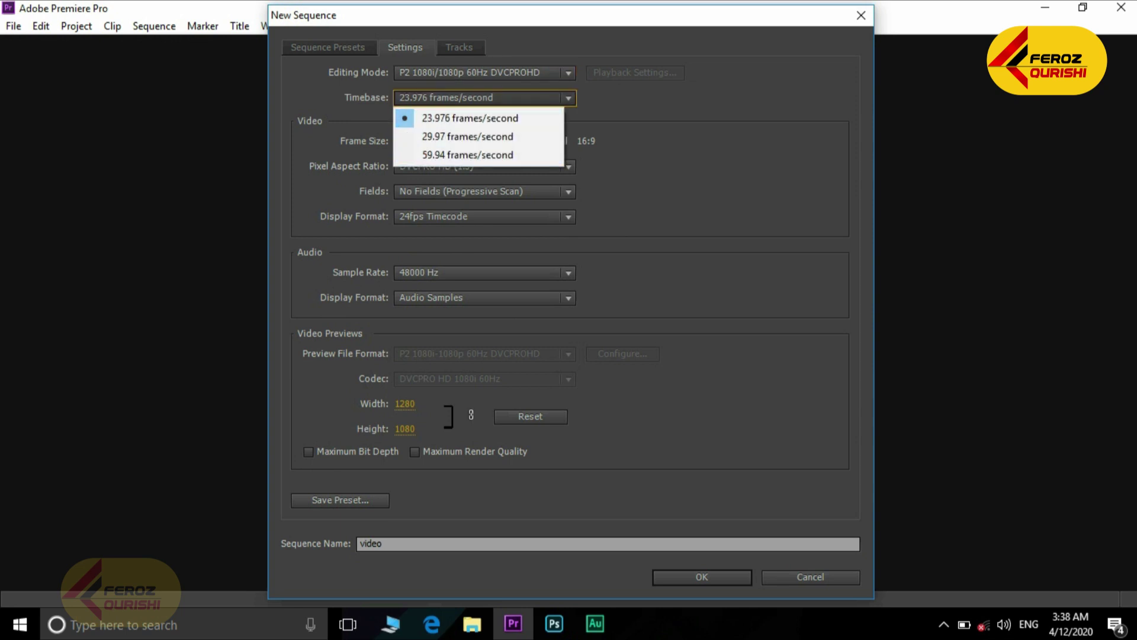
pyautogui.press('Return')
# Step: Try DV PAL as the sequence's editing mode and check its timebase options
pyautogui.hotkey('shift', 'Tab')
pyautogui.hotkey('alt', 'Down')
pyautogui.press('Up')
pyautogui.press('Up')
pyautogui.press('Up')
pyautogui.press('Up')
pyautogui.press('Down')
pyautogui.press('Down')
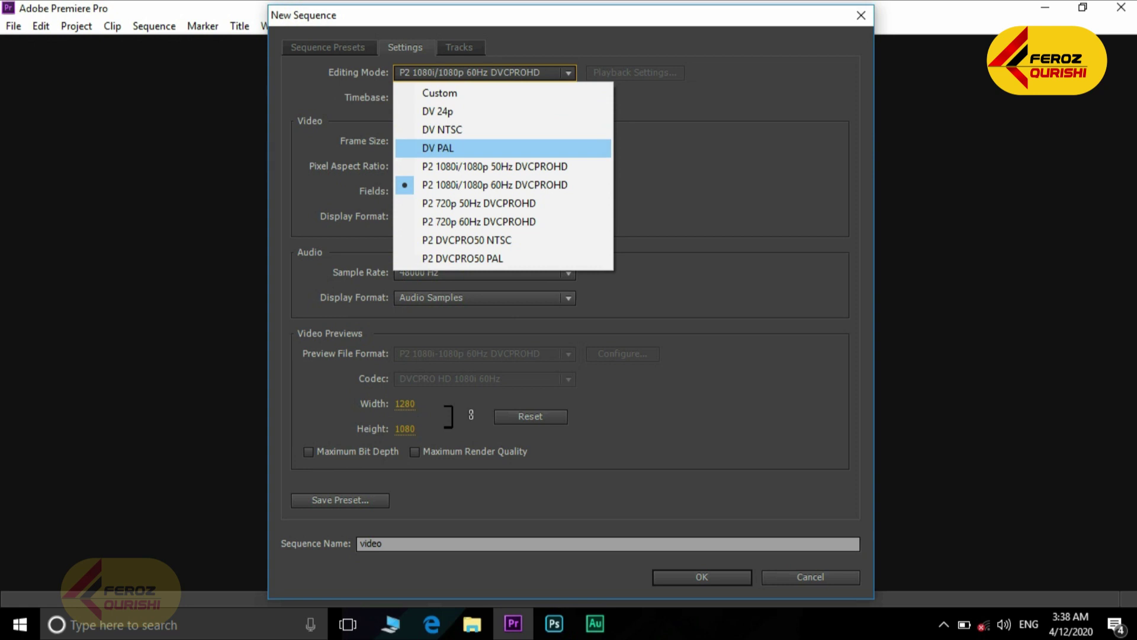
pyautogui.press('Return')
pyautogui.press('Tab')
pyautogui.hotkey('alt', 'Down')
pyautogui.press('Return')
# Step: Set the sequence's editing mode to P2 1080i/1080p 50Hz DVCPROHD
pyautogui.hotkey('shift', 'Tab')
pyautogui.hotkey('alt', 'Down')
pyautogui.press('Up')
pyautogui.press('Up')
pyautogui.press('Down')
pyautogui.press('Down')
pyautogui.press('Down')
pyautogui.press('Down')
pyautogui.press('Down')
pyautogui.press('Up')
pyautogui.press('Up')
pyautogui.press('Up')
pyautogui.press('Up')
pyautogui.press('Down')
pyautogui.press('Down')
pyautogui.press('Down')
pyautogui.press('Down')
pyautogui.press('Down')
pyautogui.press('Up')
pyautogui.press('Up')
pyautogui.press('Up')
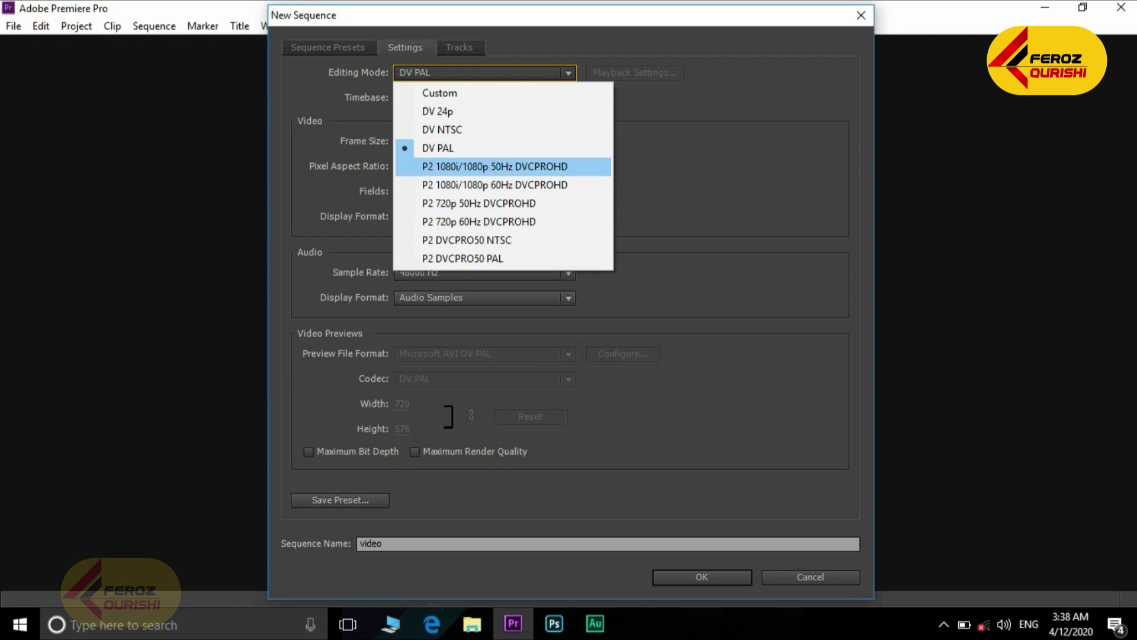
pyautogui.press('Return')
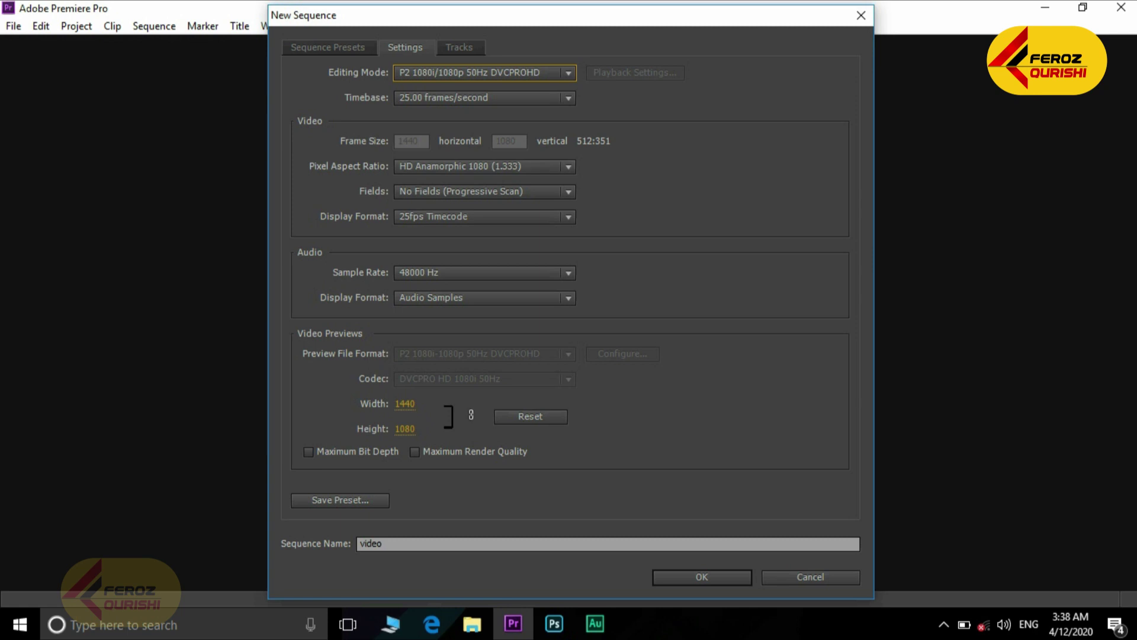
# Step: Review the video options for pixel aspect ratio, fields and display format without changing them
pyautogui.click(485, 166)
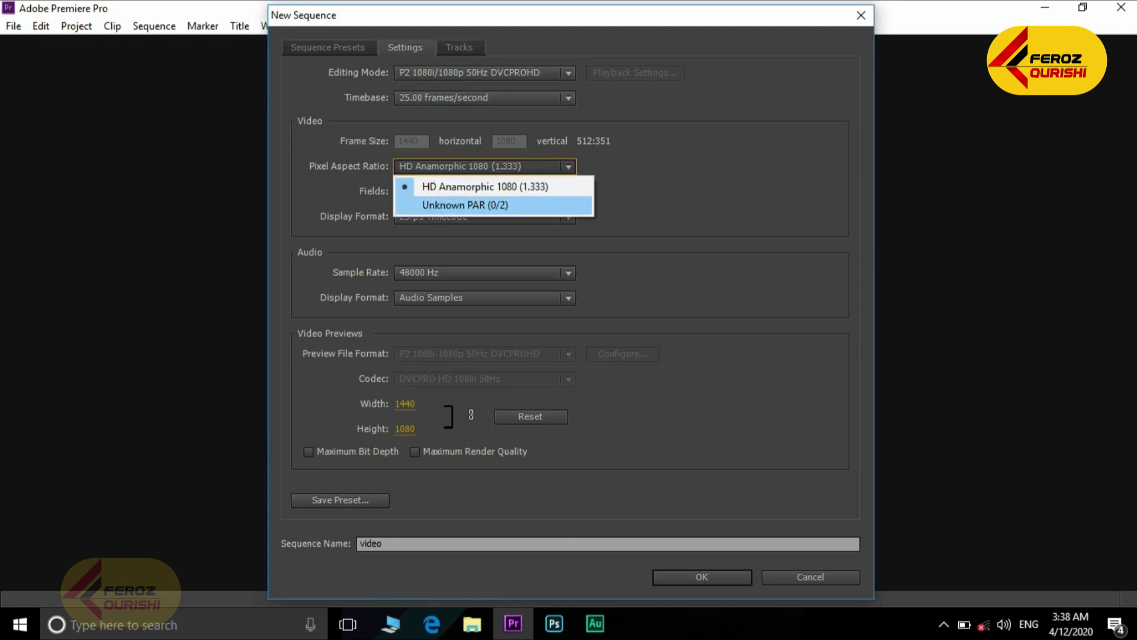
pyautogui.click(485, 186)
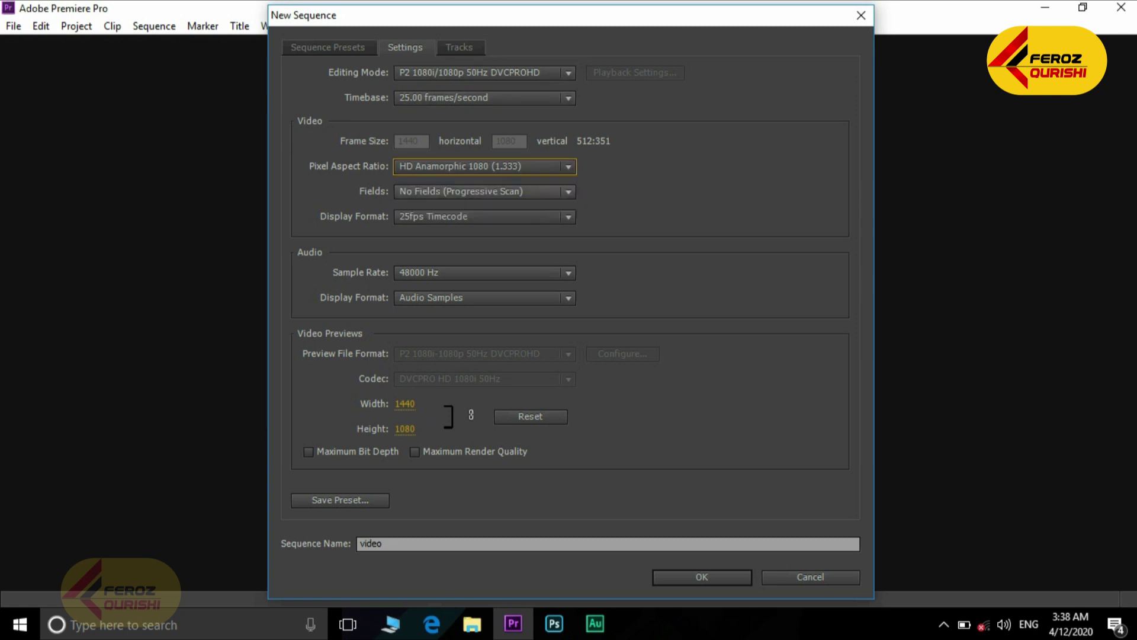
pyautogui.click(484, 191)
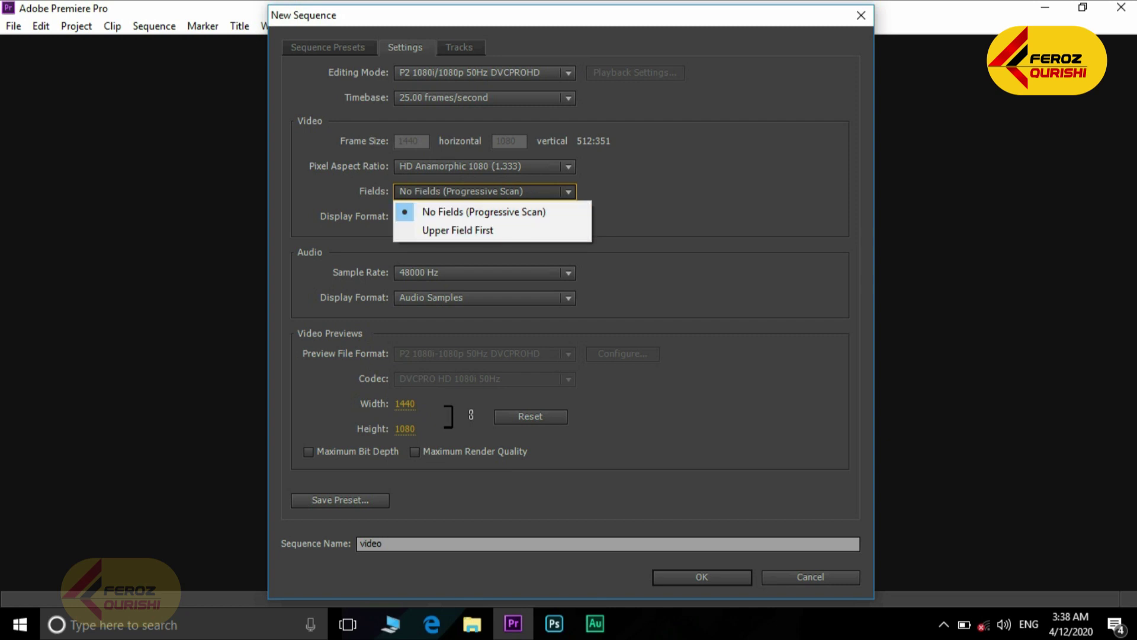
pyautogui.press('Return')
pyautogui.click(484, 216)
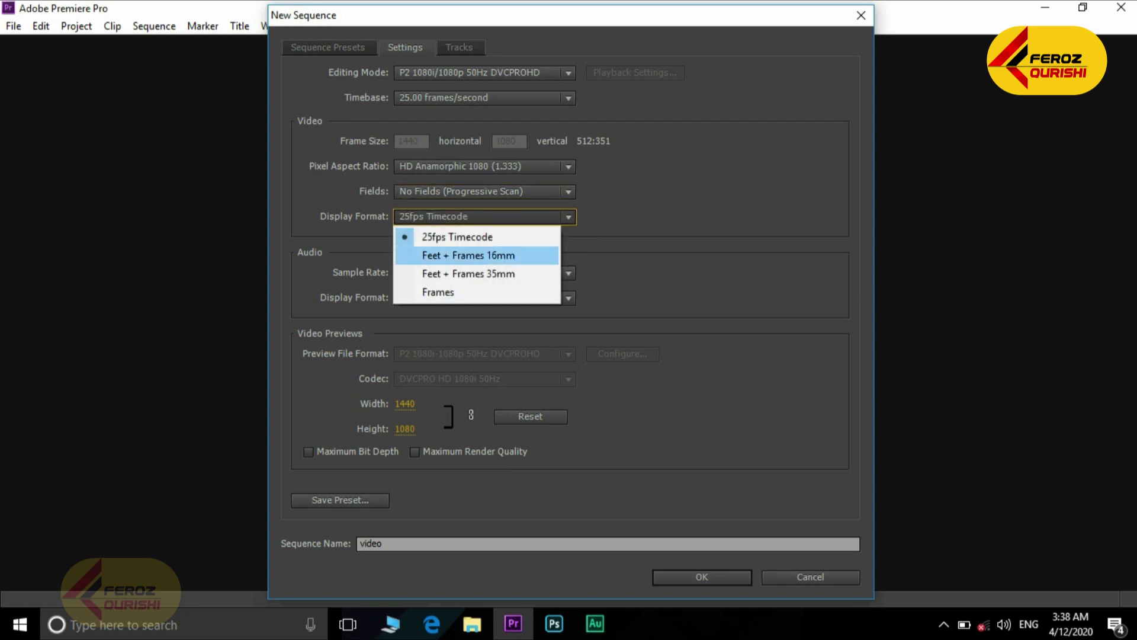
pyautogui.press('Escape')
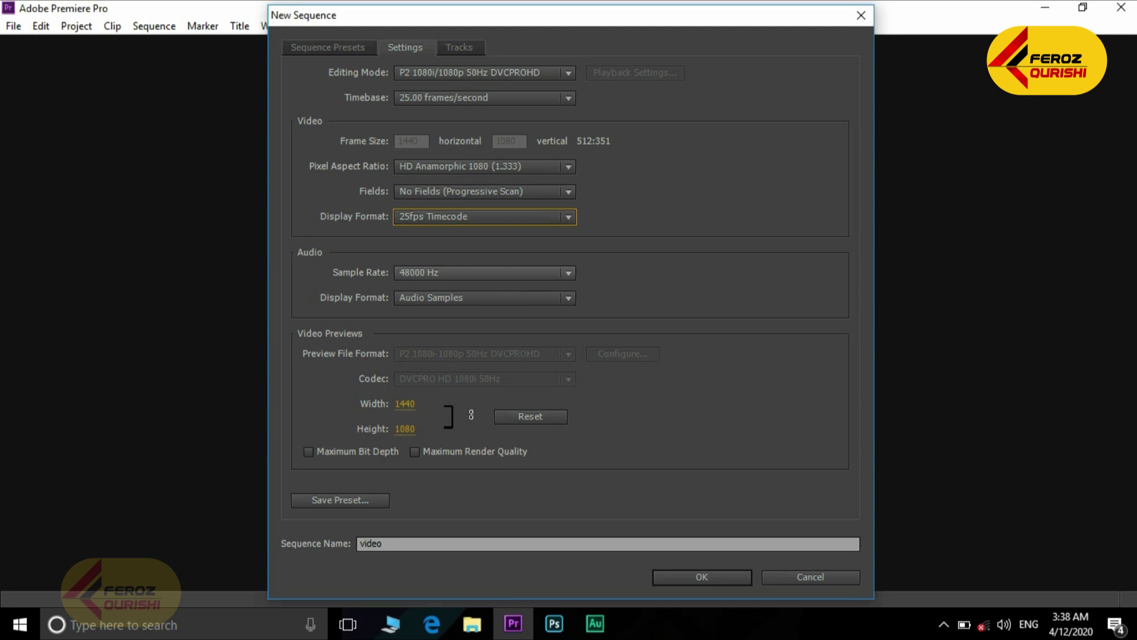
# Step: Compare the audio sample rates up to 96000 Hz and keep 48000 Hz
pyautogui.click(485, 272)
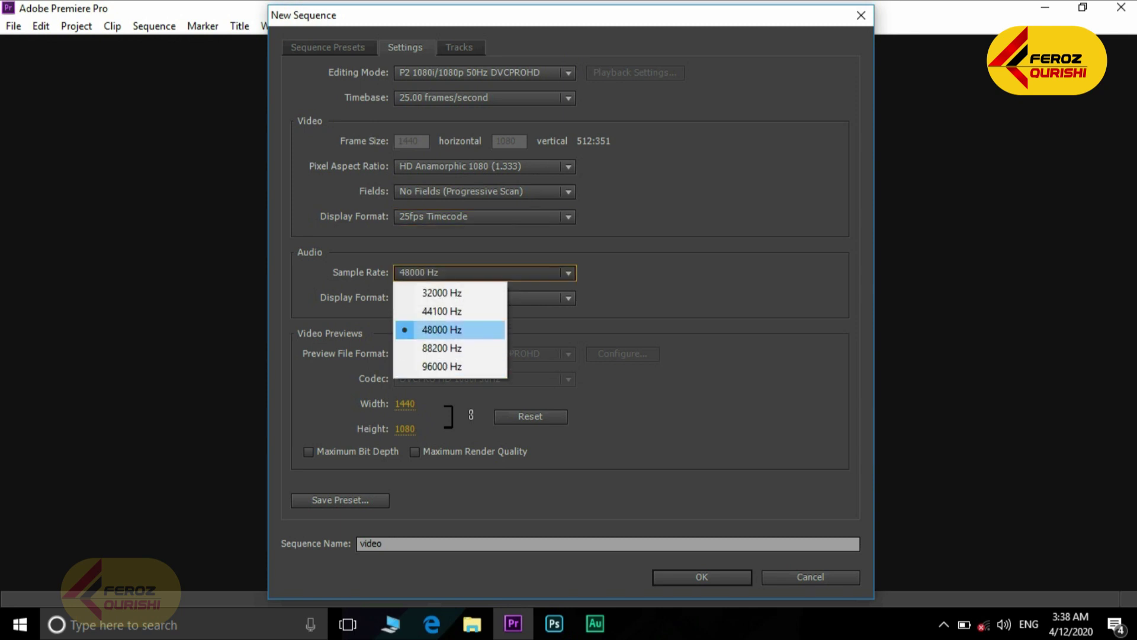
pyautogui.press('Down')
pyautogui.press('Down')
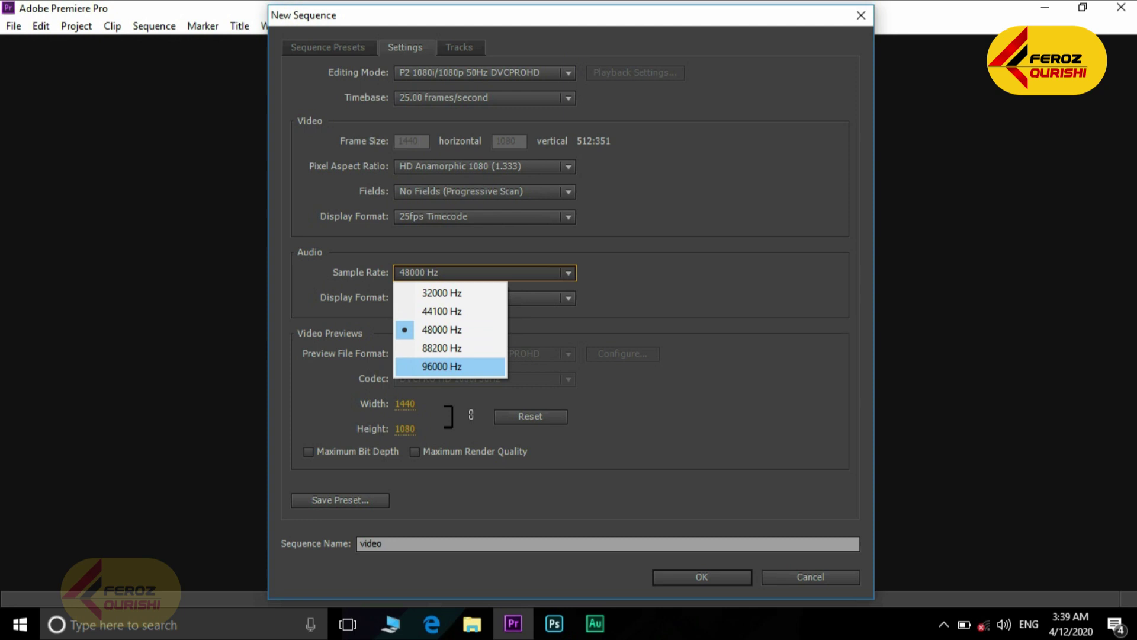
pyautogui.press('Up')
pyautogui.press('Down')
pyautogui.press('Up')
pyautogui.press('Up')
pyautogui.press('Down')
pyautogui.press('Up')
pyautogui.press('Down')
pyautogui.press('Up')
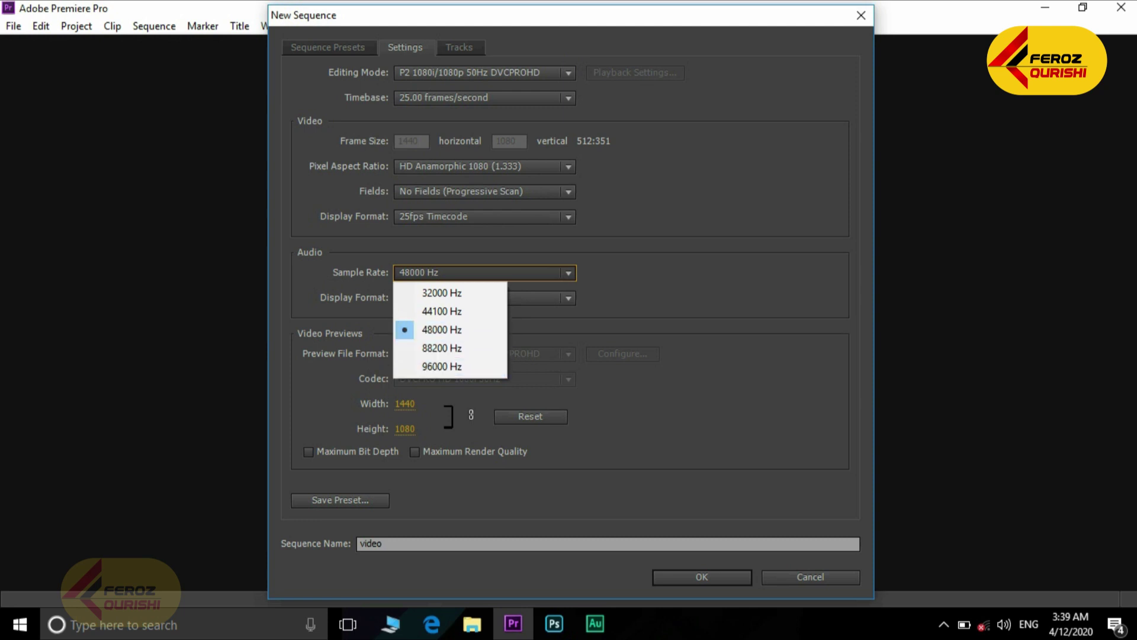
pyautogui.press('Return')
# Step: Review the audio display format options and keep Audio Samples
pyautogui.click(484, 298)
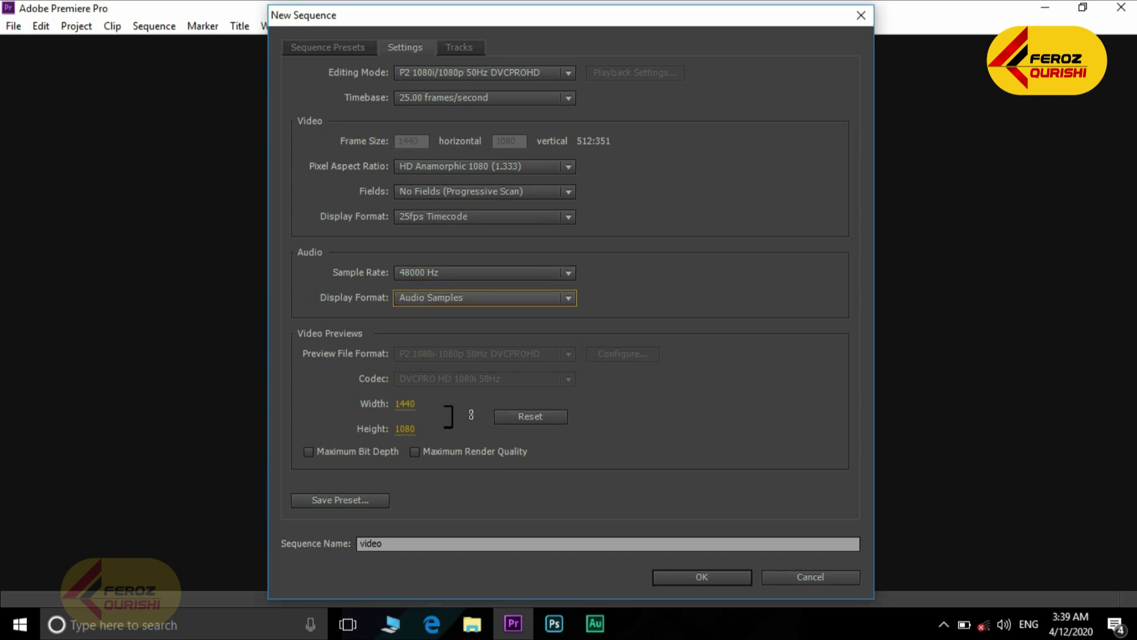
pyautogui.hotkey('alt', 'Down')
pyautogui.press('Down')
pyautogui.press('Up')
pyautogui.press('Down')
pyautogui.press('Up')
pyautogui.press('Return')
# Step: Set the sequence to 5 video tracks and add one more standard audio track
pyautogui.click(459, 47)
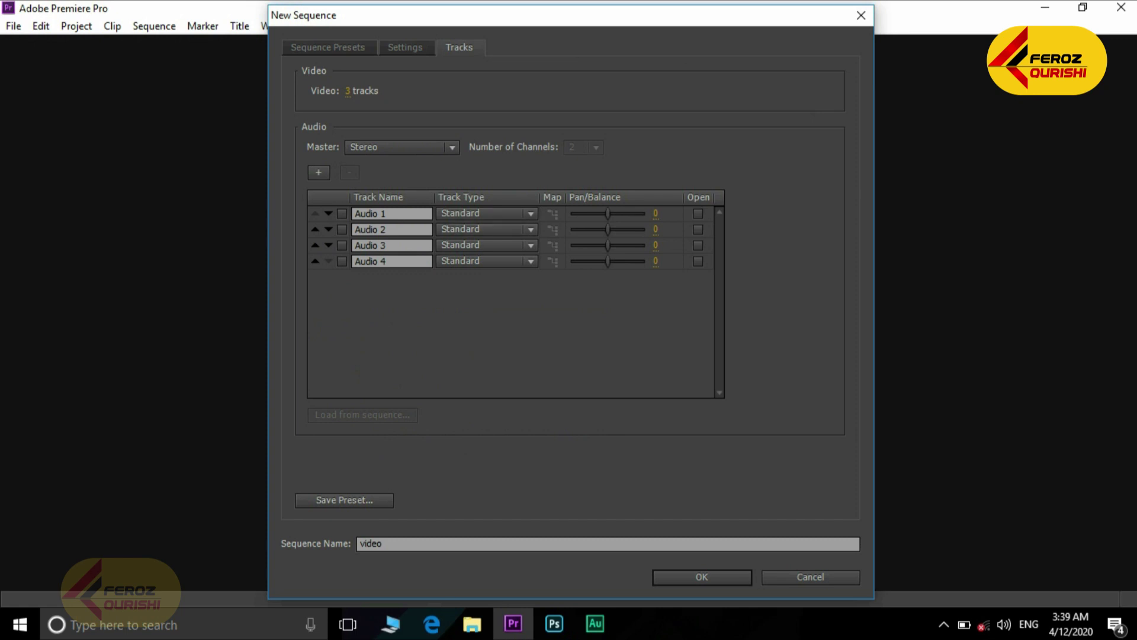
pyautogui.click(350, 91)
pyautogui.write('5')
pyautogui.click(318, 173)
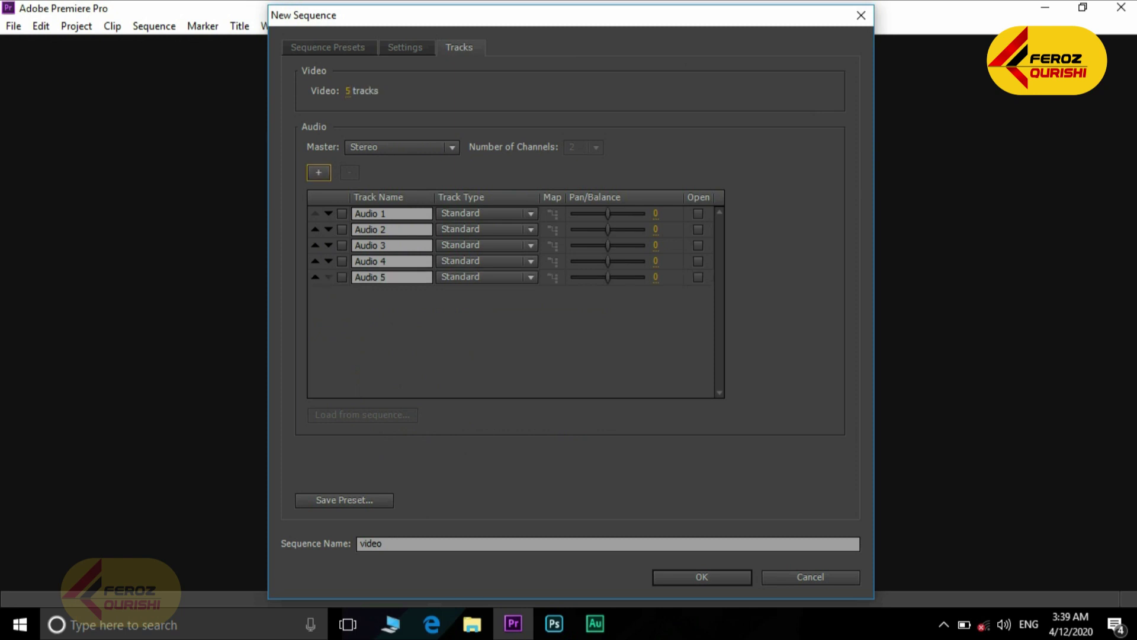
# Step: Check the master audio options, keep Stereo and create the sequence
pyautogui.click(402, 147)
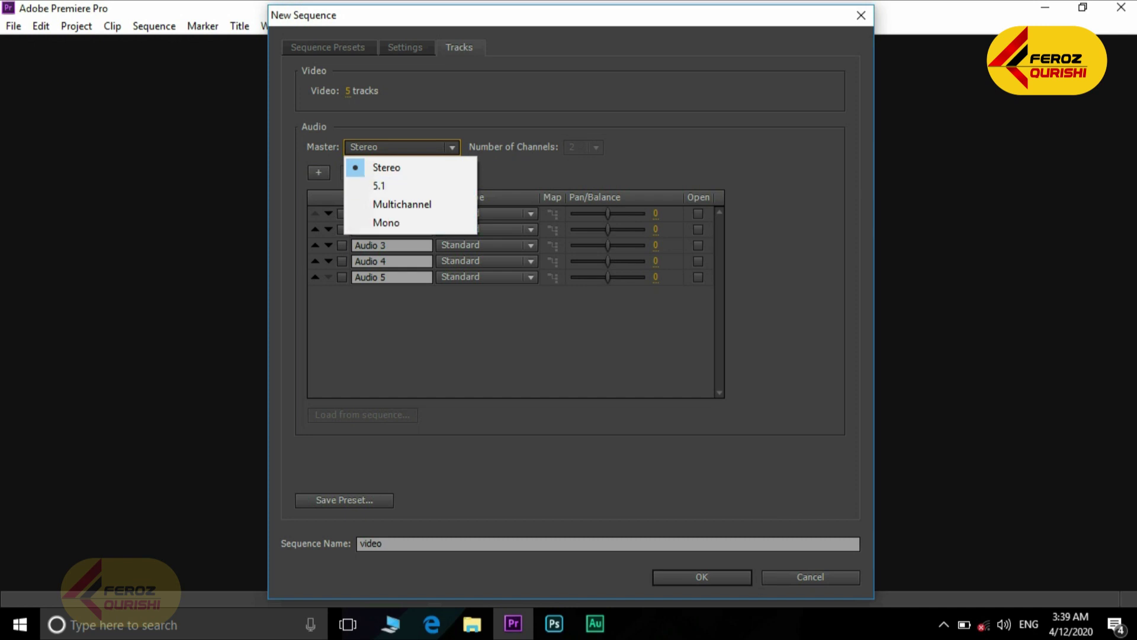
pyautogui.click(462, 335)
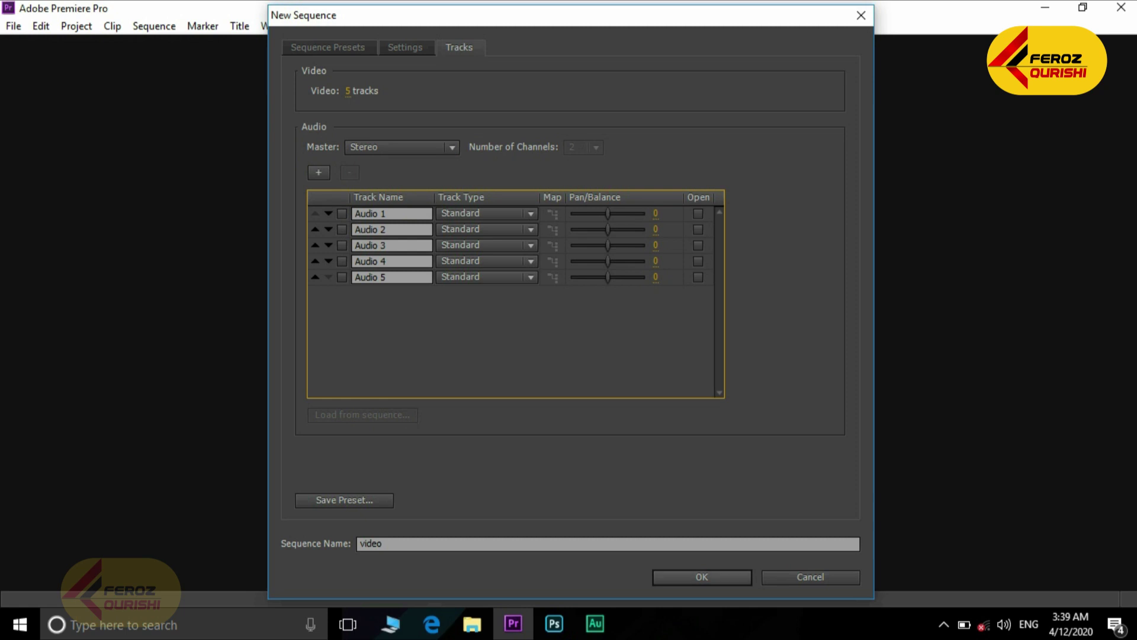
pyautogui.press('Return')
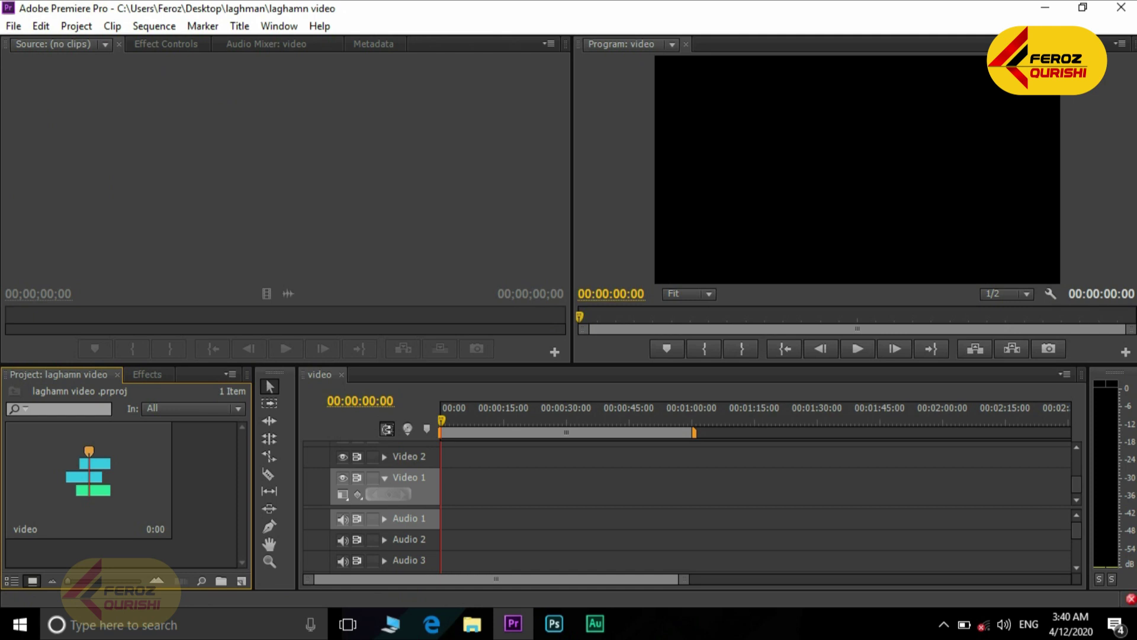
# Step: View the project folder in the media import window and close it without importing anything
pyautogui.hotkey('ctrl', 'i')
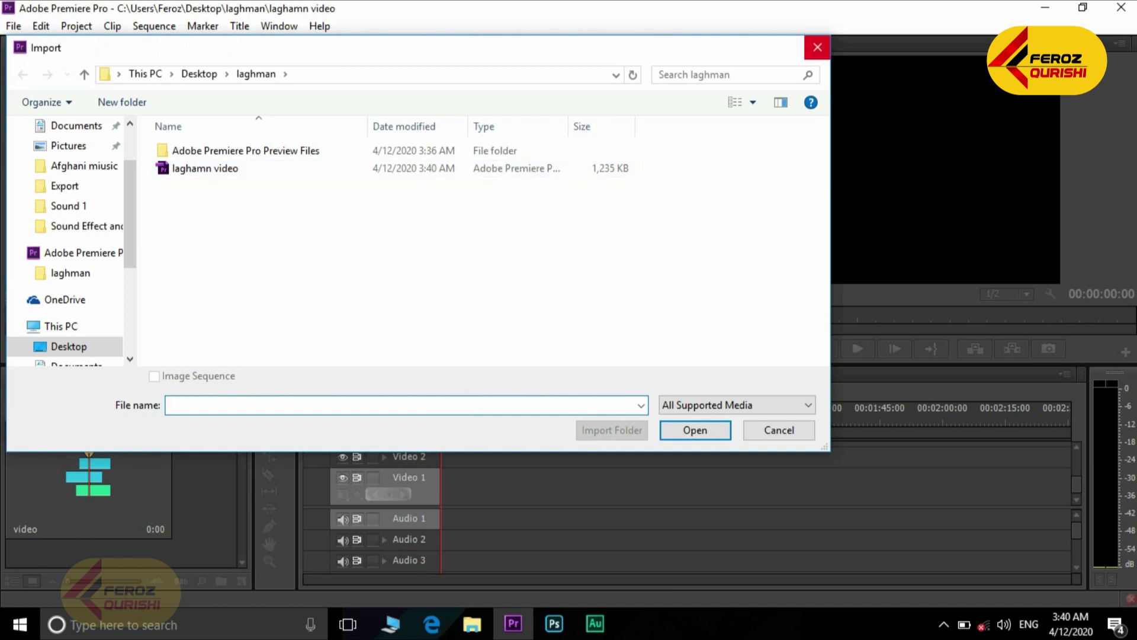
pyautogui.click(817, 47)
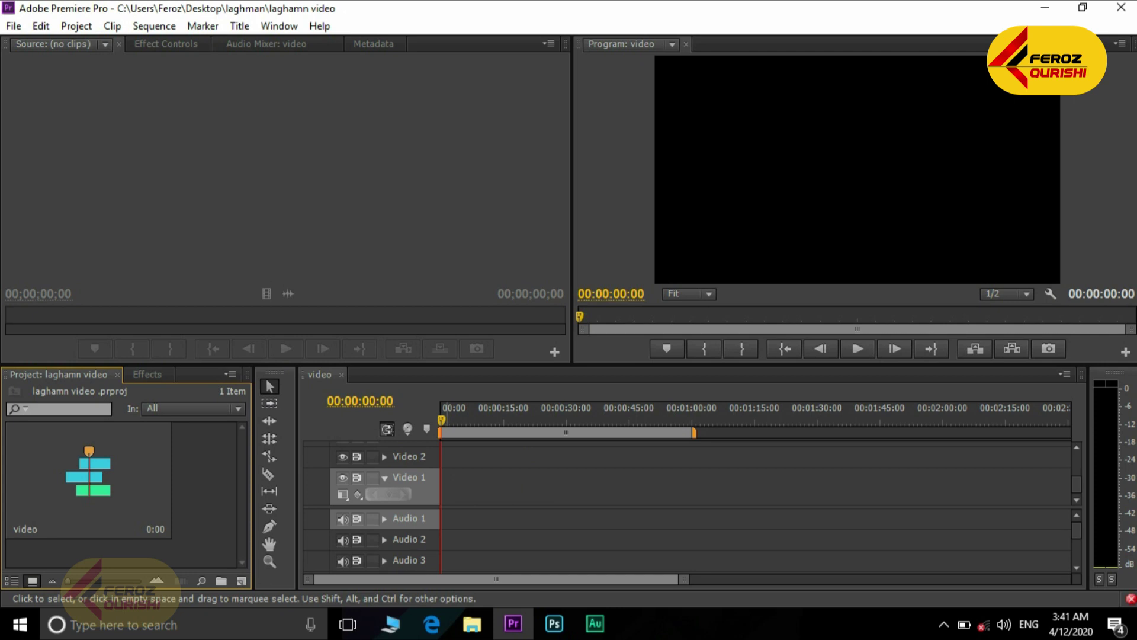
# Step: Make the timeline area slightly taller and scrub the playhead to 00:01:09:10
pyautogui.click(459, 420)
pyautogui.moveTo(460, 420)
pyautogui.mouseDown()
pyautogui.moveTo(601, 419)
pyautogui.moveTo(480, 420)
pyautogui.mouseUp()
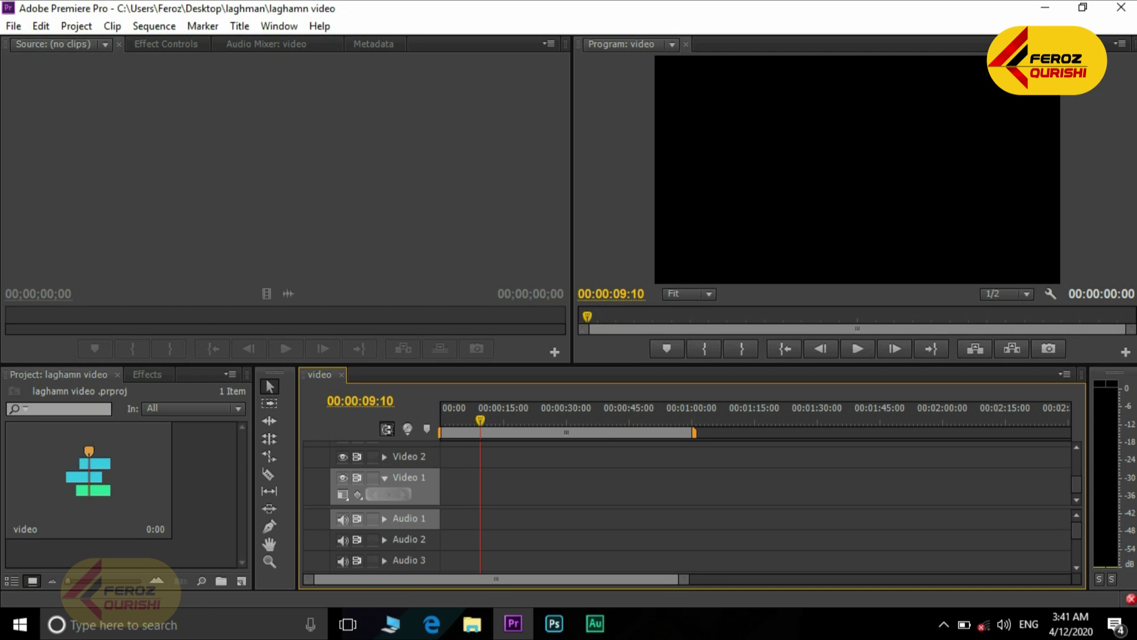
pyautogui.moveTo(537, 364)
pyautogui.mouseDown()
pyautogui.moveTo(537, 253)
pyautogui.moveTo(538, 352)
pyautogui.mouseUp()
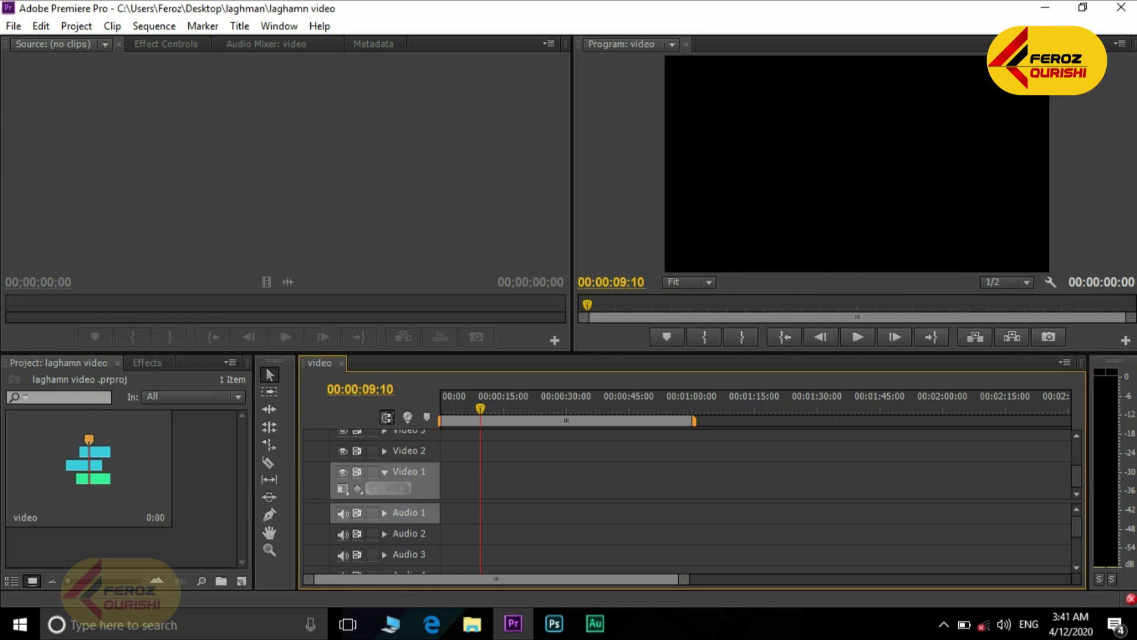
pyautogui.click(728, 408)
pyautogui.moveTo(728, 409); pyautogui.dragTo(731, 409)
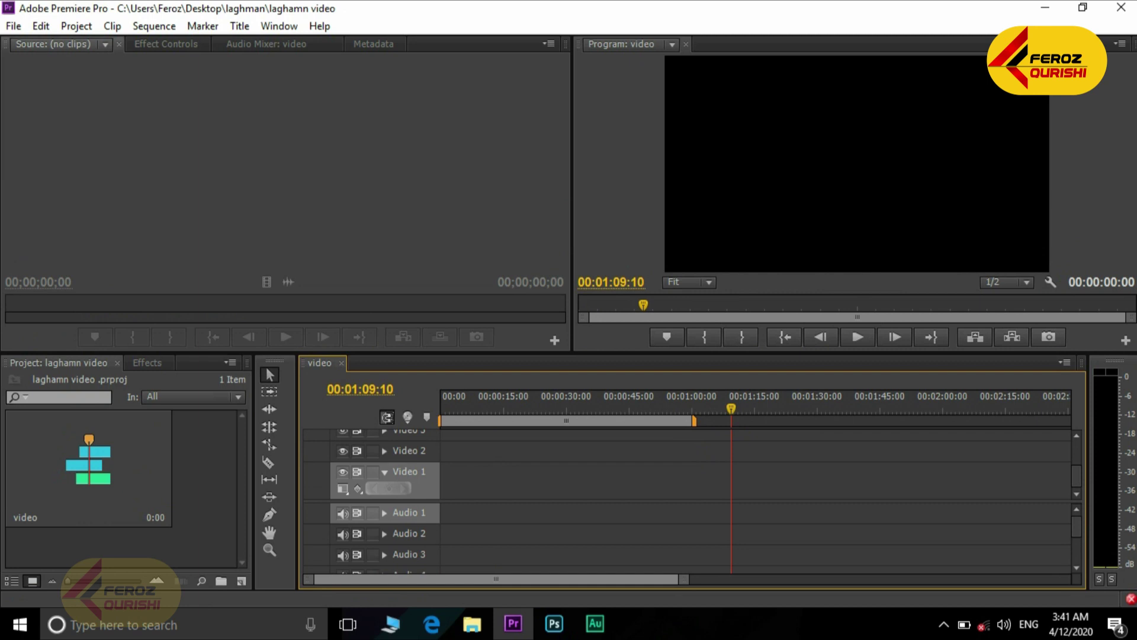
# Step: View the Effect Controls, Audio Mixer and Metadata panels, and return to the Source monitor
pyautogui.hotkey('shift', '5')
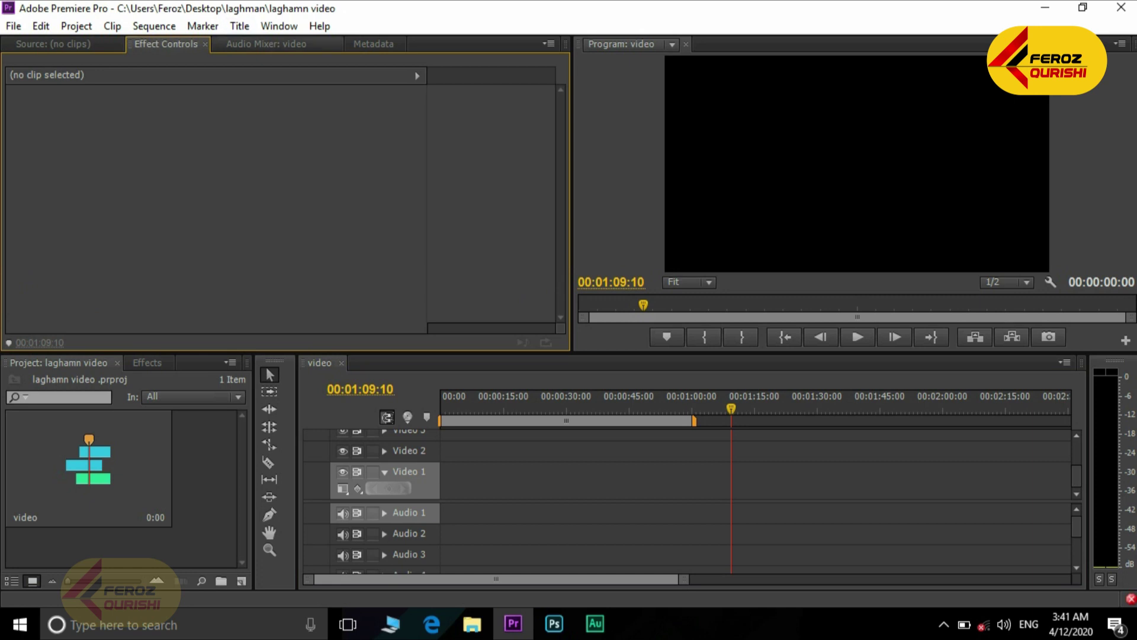
pyautogui.hotkey('shift', '6')
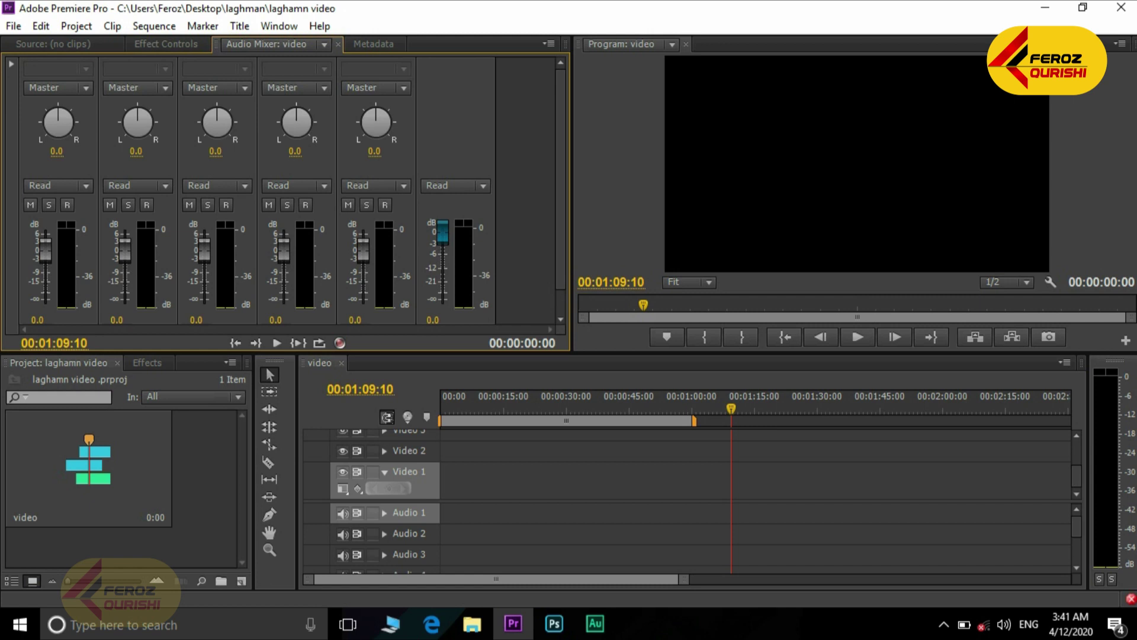
pyautogui.click(374, 45)
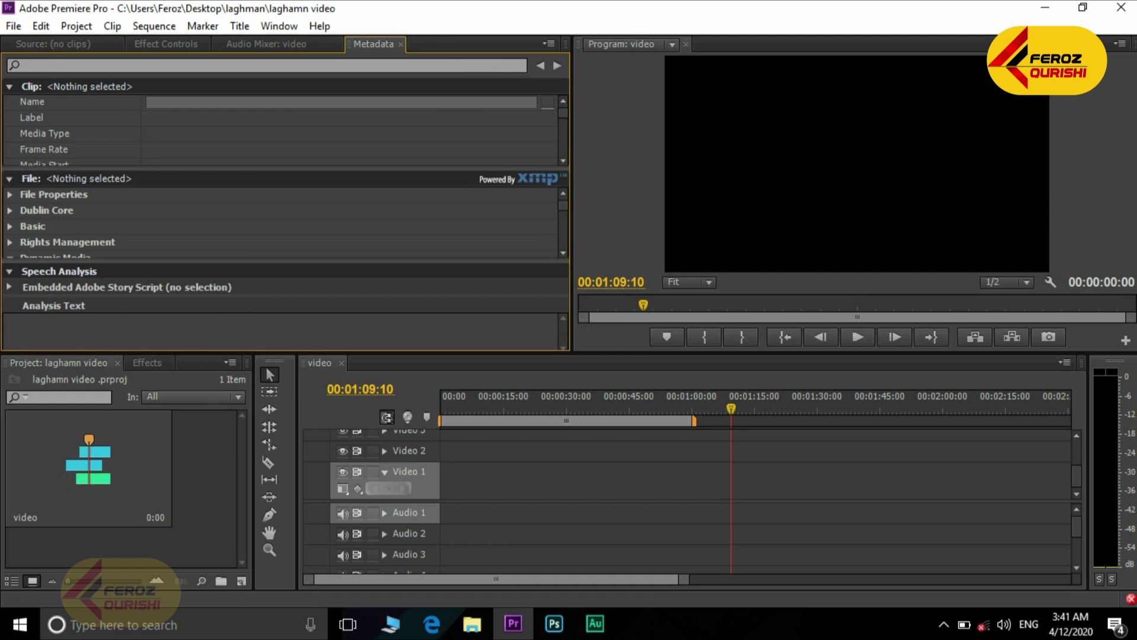
pyautogui.click(52, 44)
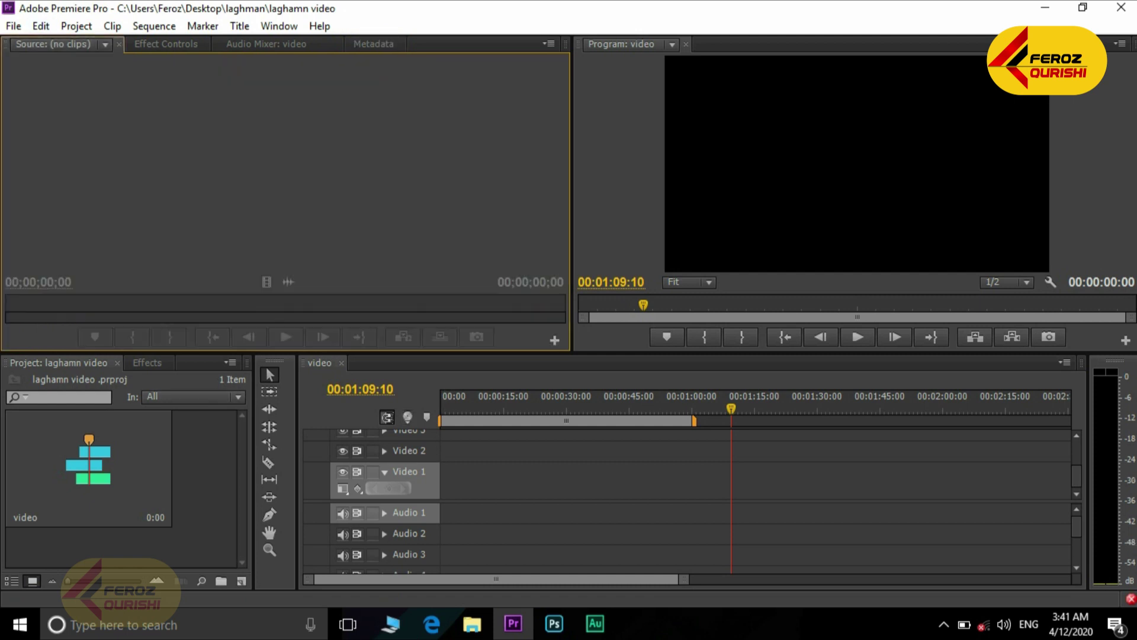
# Step: Dock the Project panel into the same group as the Source monitor
pyautogui.moveTo(59, 362); pyautogui.dragTo(284, 71)
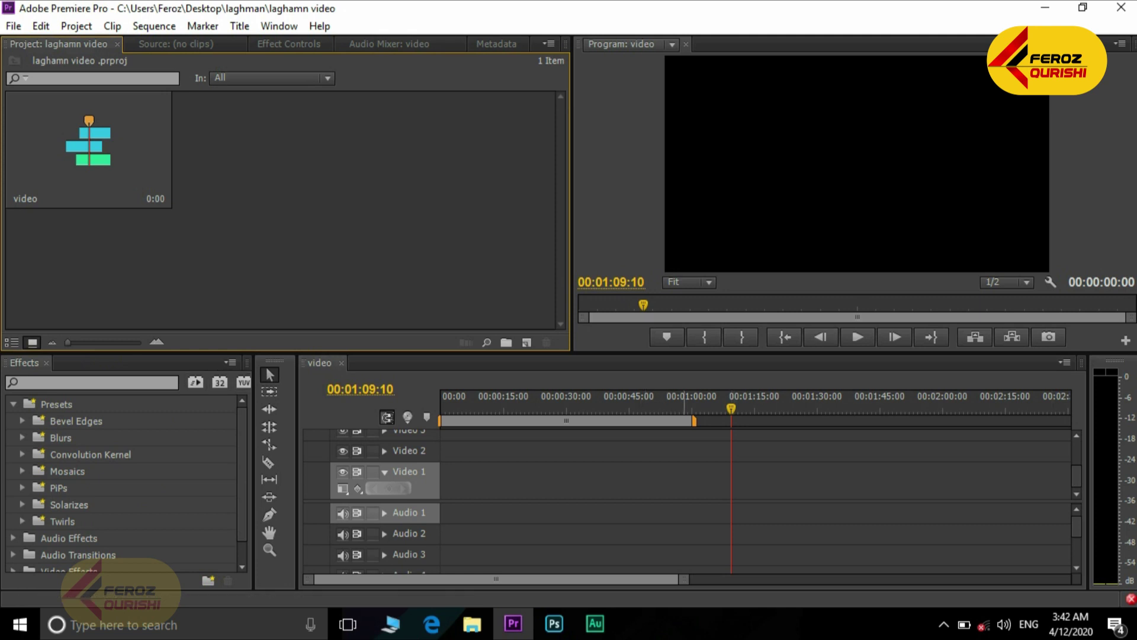
# Step: Scrub the playhead to 00:00:39:10 and extend the end of the timeline's work area to about 00:01:30:00
pyautogui.click(706, 403)
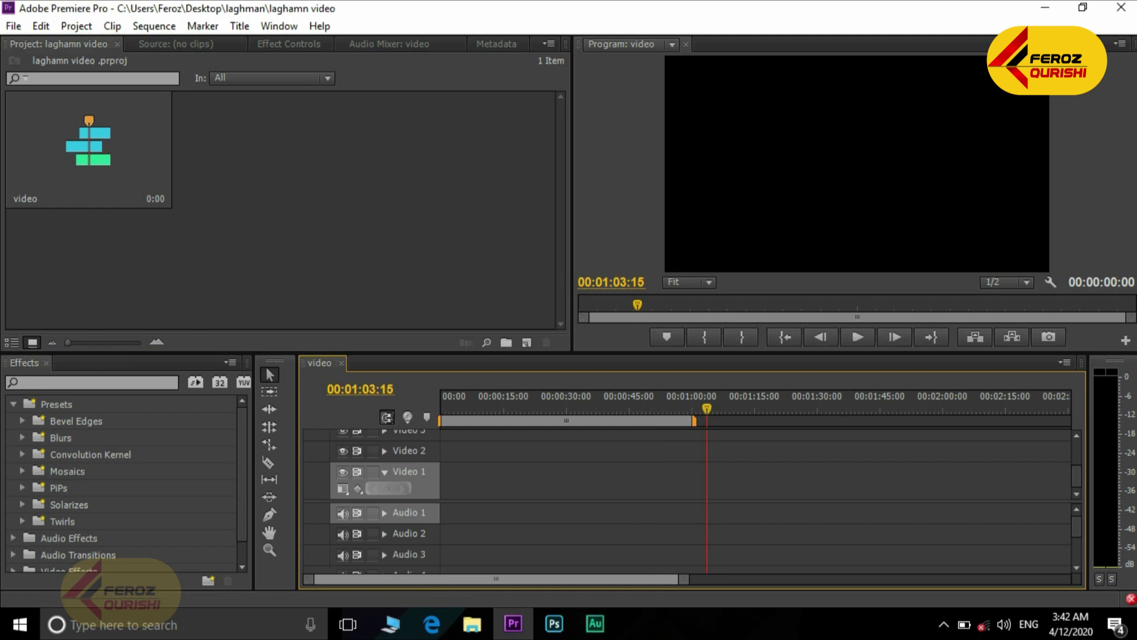
pyautogui.hscroll(5, 756, 486)
pyautogui.hscroll(-5, 688, 486)
pyautogui.click(696, 407)
pyautogui.moveTo(697, 409); pyautogui.dragTo(605, 409)
pyautogui.moveTo(694, 421); pyautogui.dragTo(817, 420)
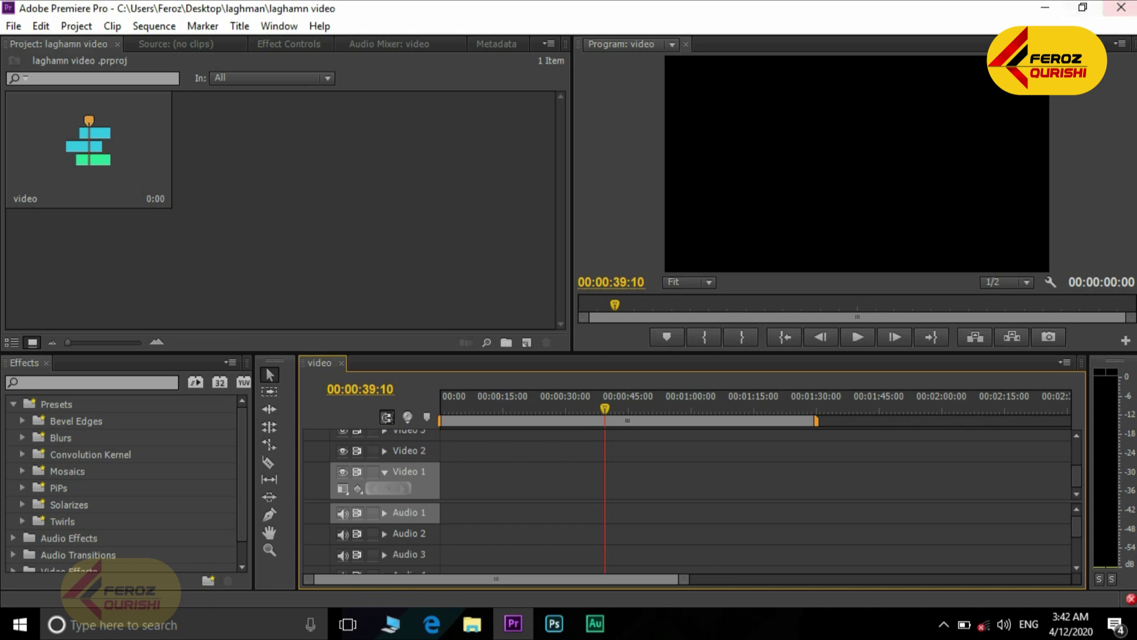
# Step: Minimize Premiere Pro to show the desktop
pyautogui.click(1045, 8)
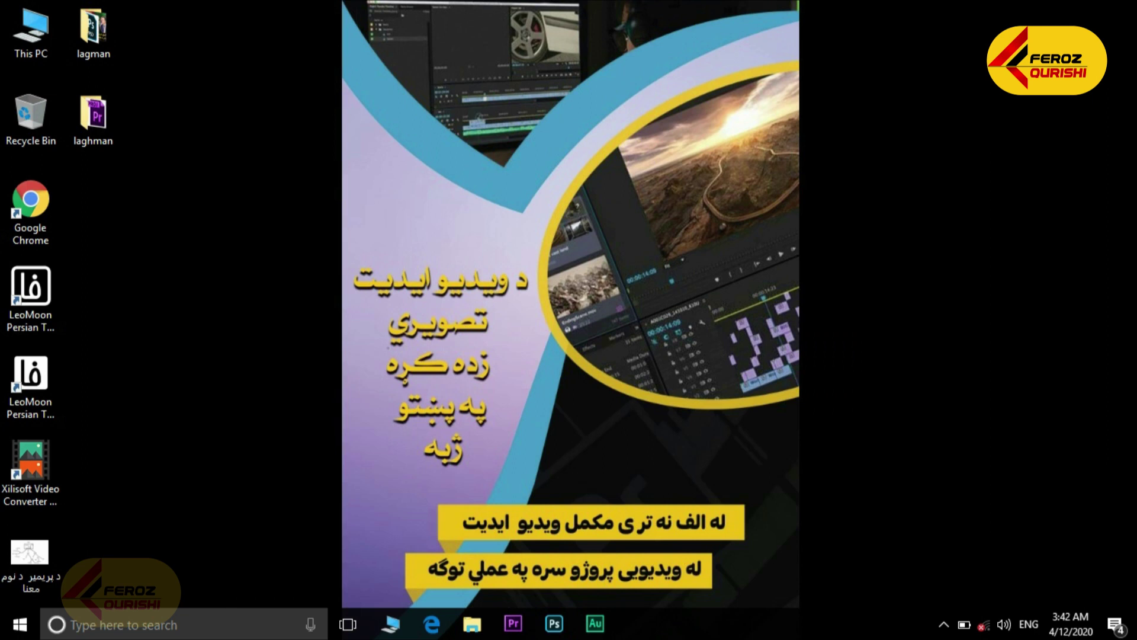